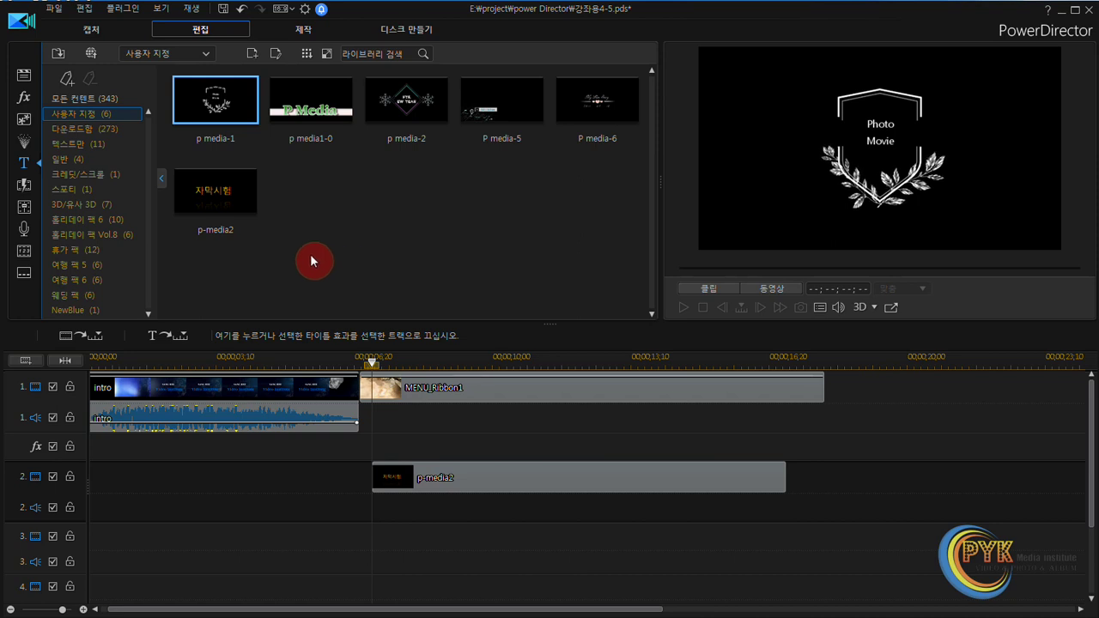
Replace the p-media2 title on track 2 with the 로맨틱 리본 title from the 웨딩 팩 category, starting at the playhead (00;00;07;03)
{"action": "left_click", "coordinate": [111, 302]}
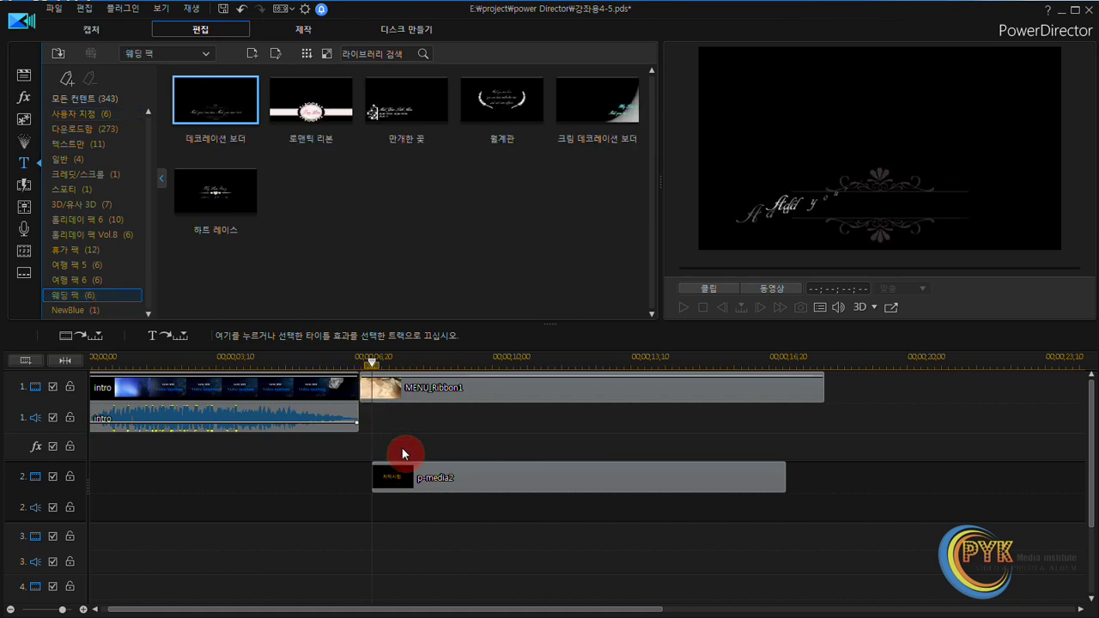
{"action": "left_click", "coordinate": [428, 471]}
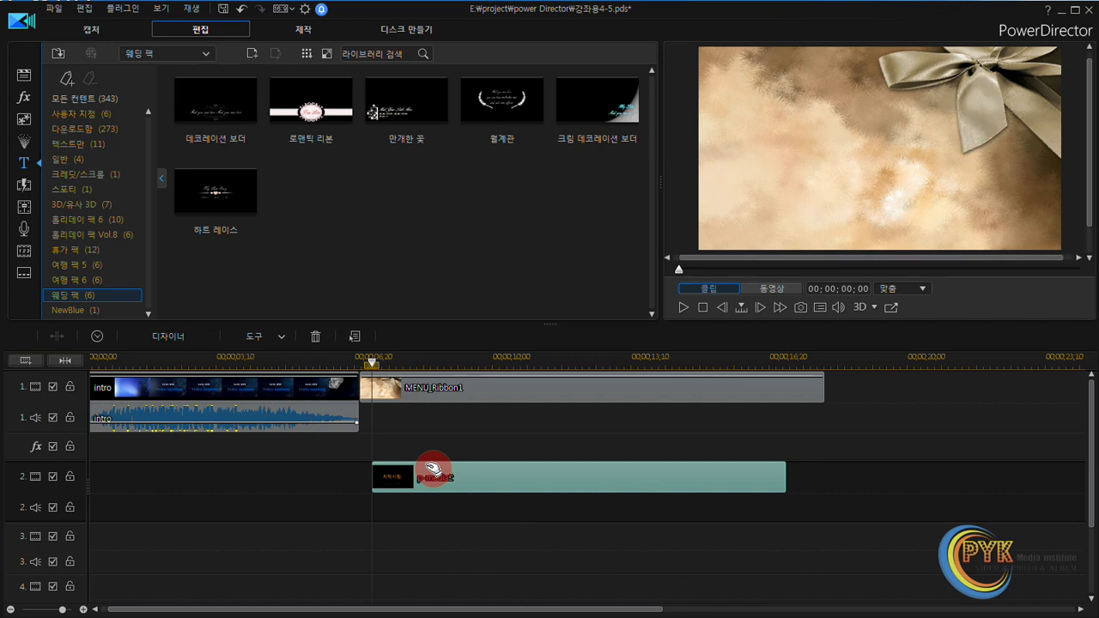
{"action": "key", "text": "Delete"}
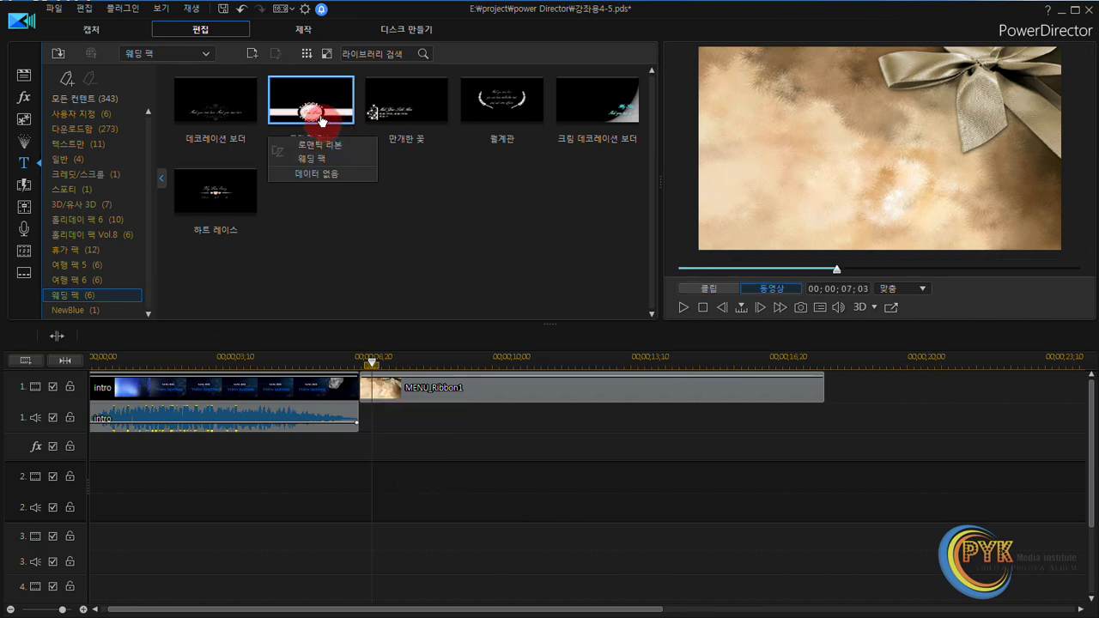
{"action": "left_click_drag", "start_coordinate": [314, 112], "coordinate": [373, 478]}
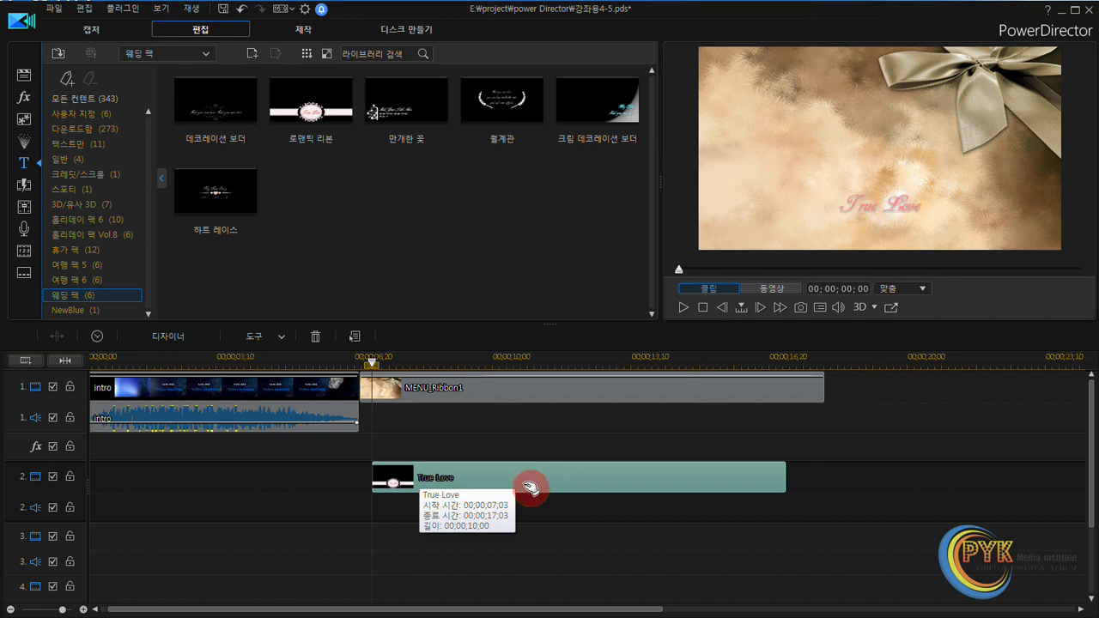
Open the True Love title for editing, change its text to "P-Mediae" and move it to about X 0.527, Y 0.737
{"action": "right_click", "coordinate": [470, 480]}
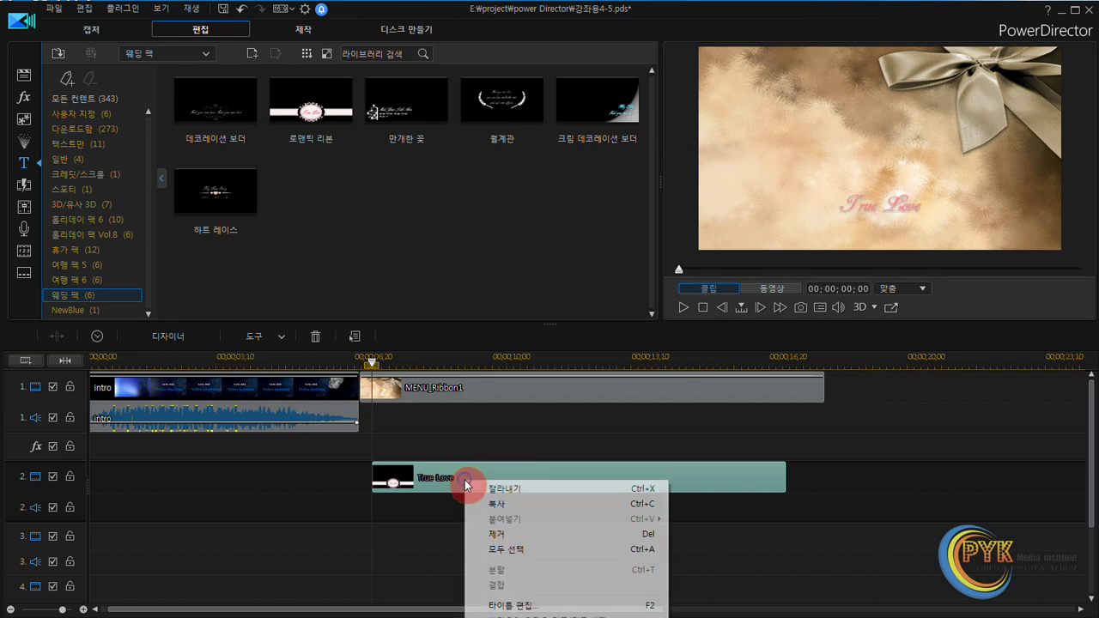
{"action": "left_click", "coordinate": [521, 606]}
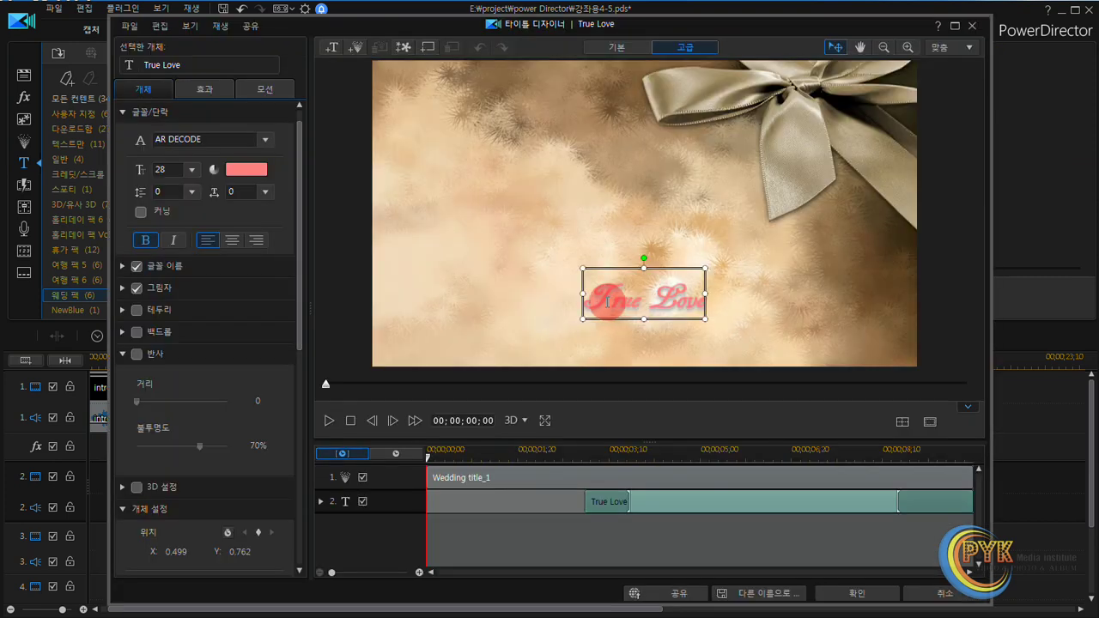
{"action": "left_click_drag", "start_coordinate": [584, 294], "coordinate": [700, 297]}
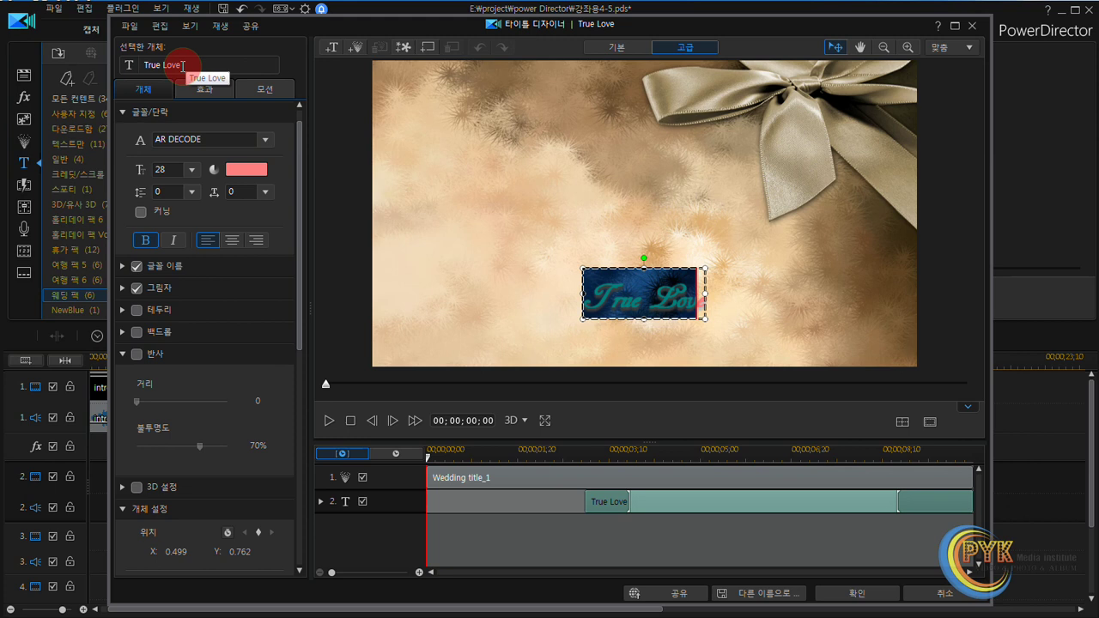
{"action": "left_click", "coordinate": [700, 299]}
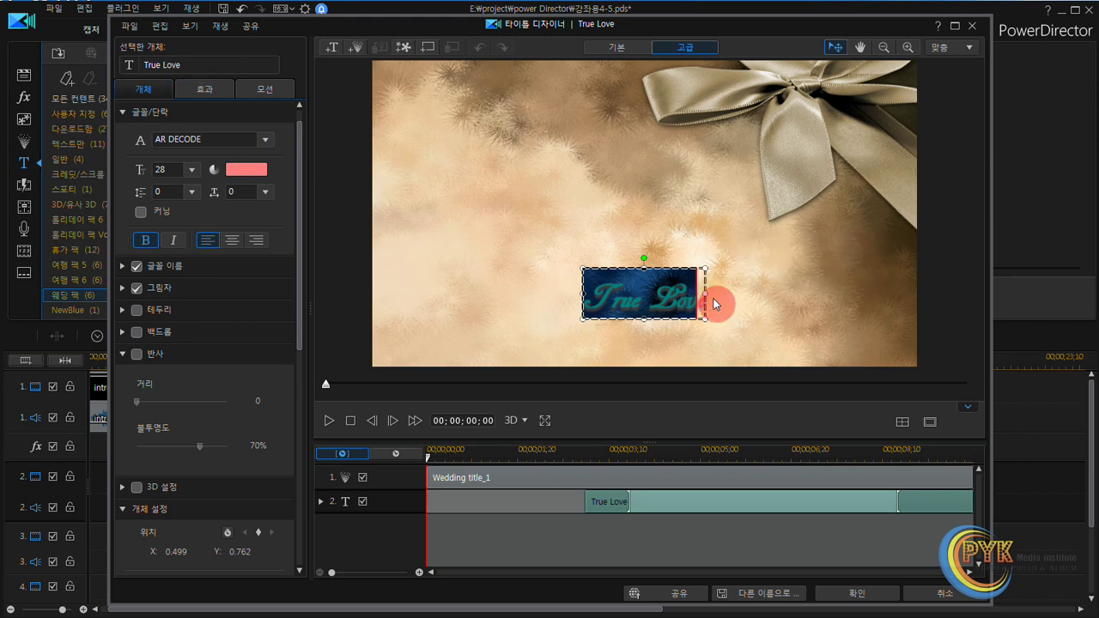
{"action": "type", "text": "Pe"}
{"action": "type", "text": "-"}
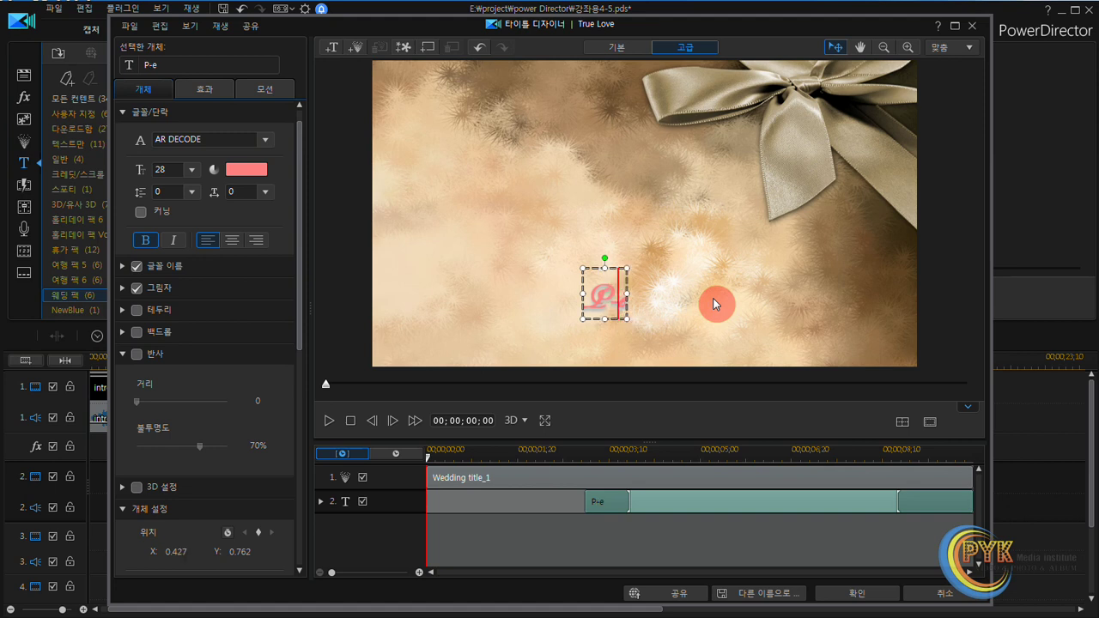
{"action": "type", "text": "Media"}
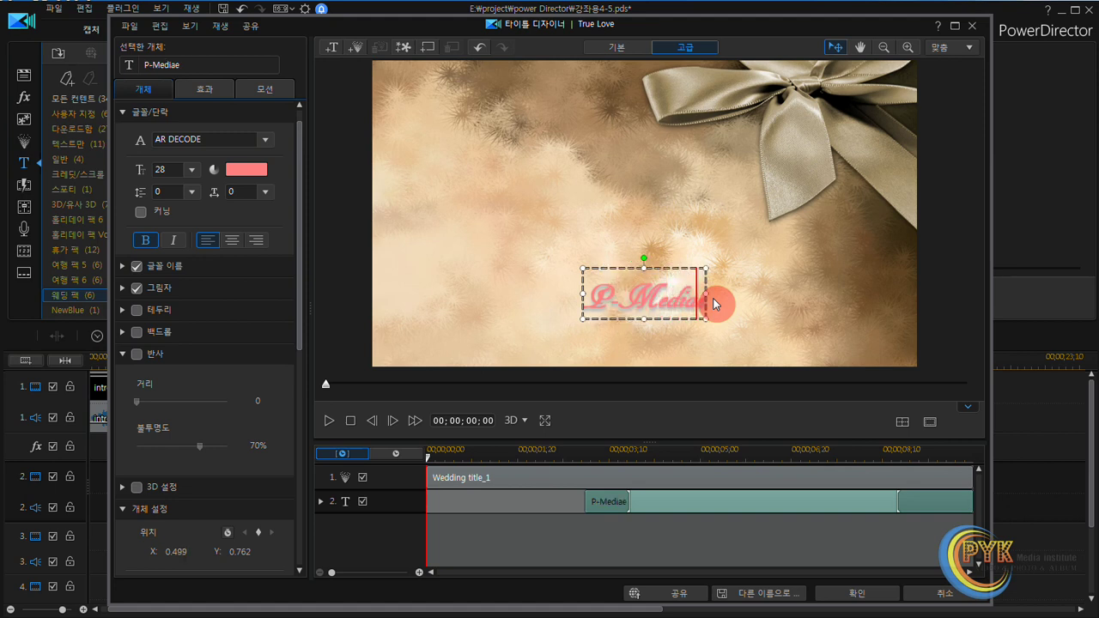
{"action": "left_click", "coordinate": [734, 290]}
{"action": "left_click", "coordinate": [687, 295]}
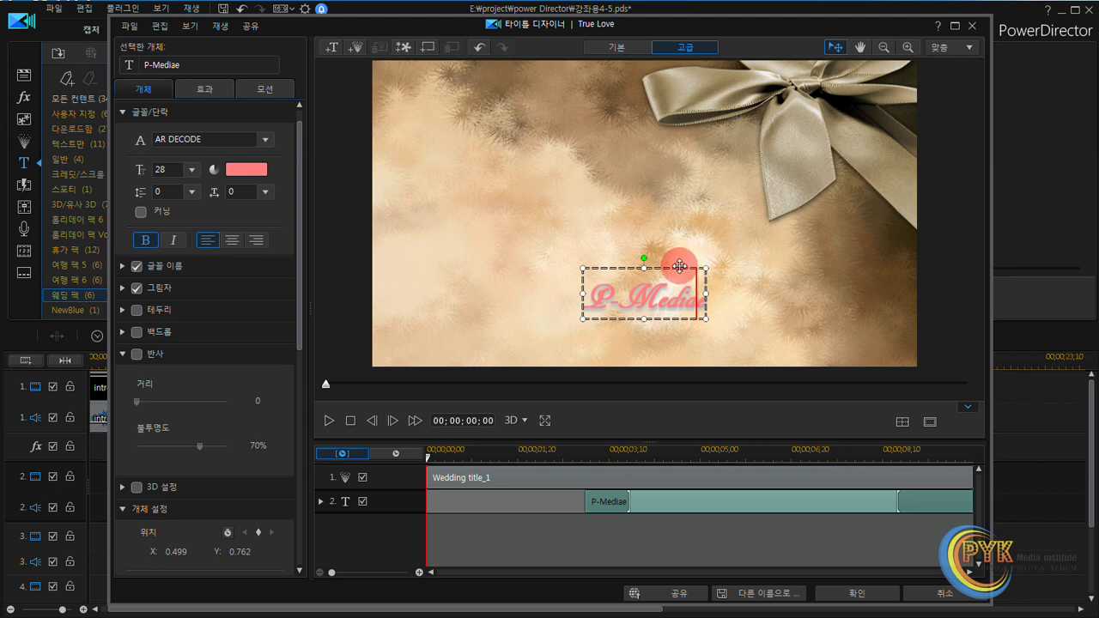
{"action": "mouse_move", "coordinate": [679, 266]}
{"action": "left_mouse_down"}
{"action": "mouse_move", "coordinate": [695, 232]}
{"action": "mouse_move", "coordinate": [694, 258]}
{"action": "left_mouse_up"}
{"action": "left_click", "coordinate": [694, 258]}
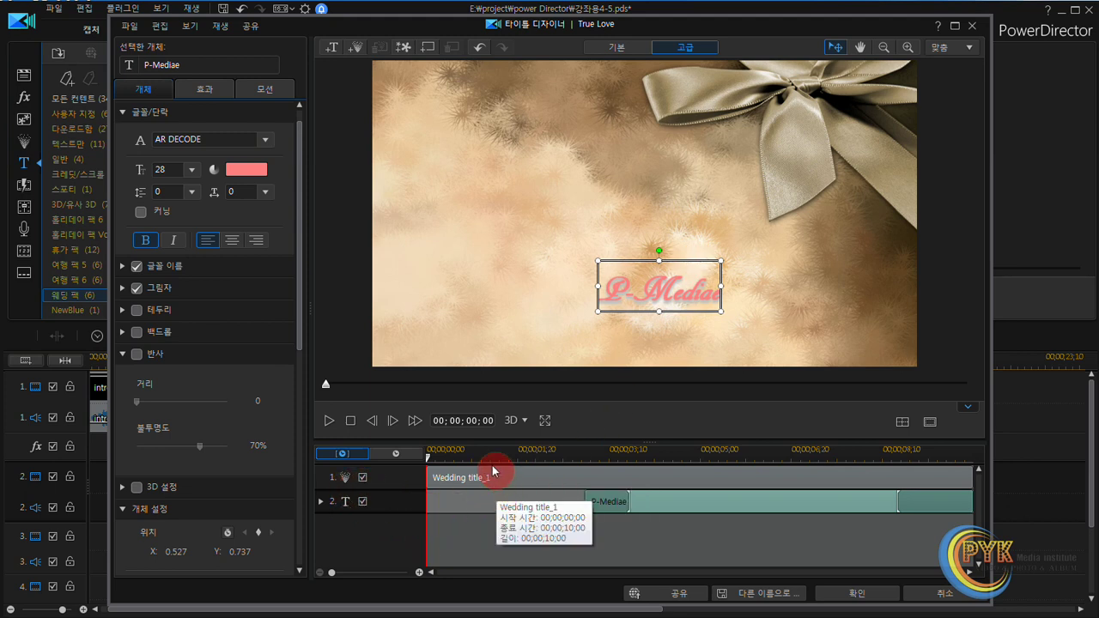
Play the edited title to check how the text sits in the ribbon frame, and stop the playback
{"action": "left_click", "coordinate": [329, 421]}
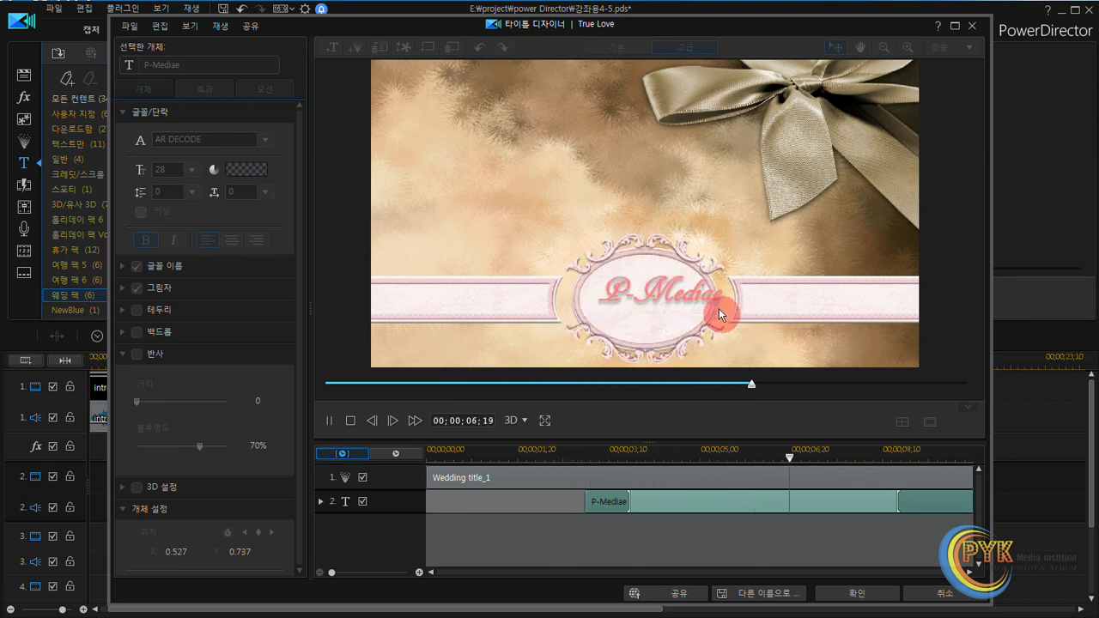
{"action": "left_click", "coordinate": [719, 308]}
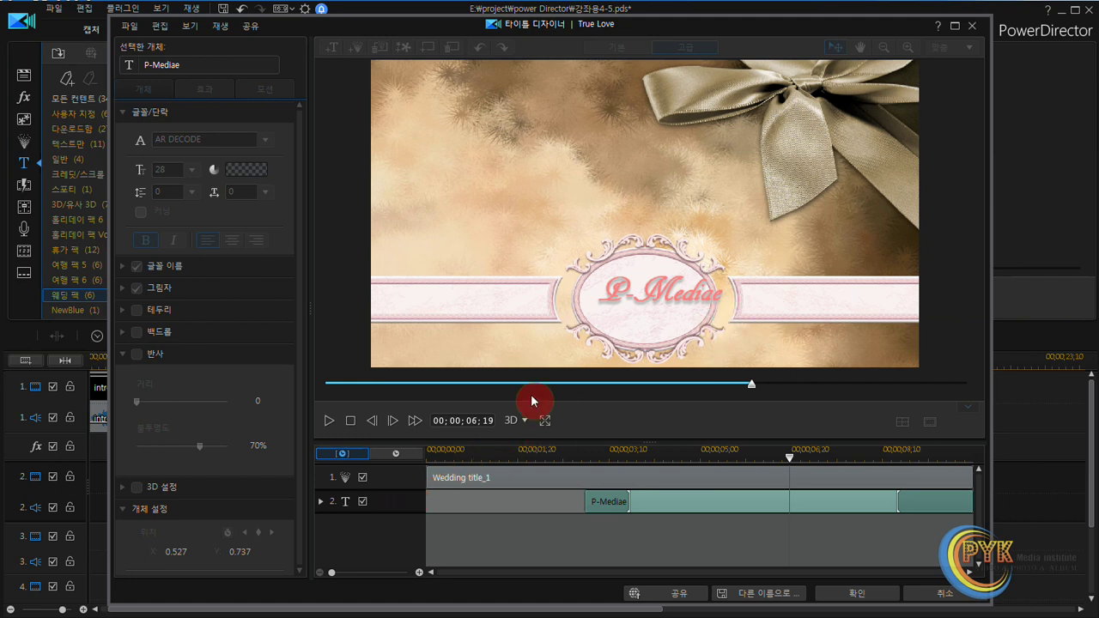
{"action": "left_click", "coordinate": [350, 421]}
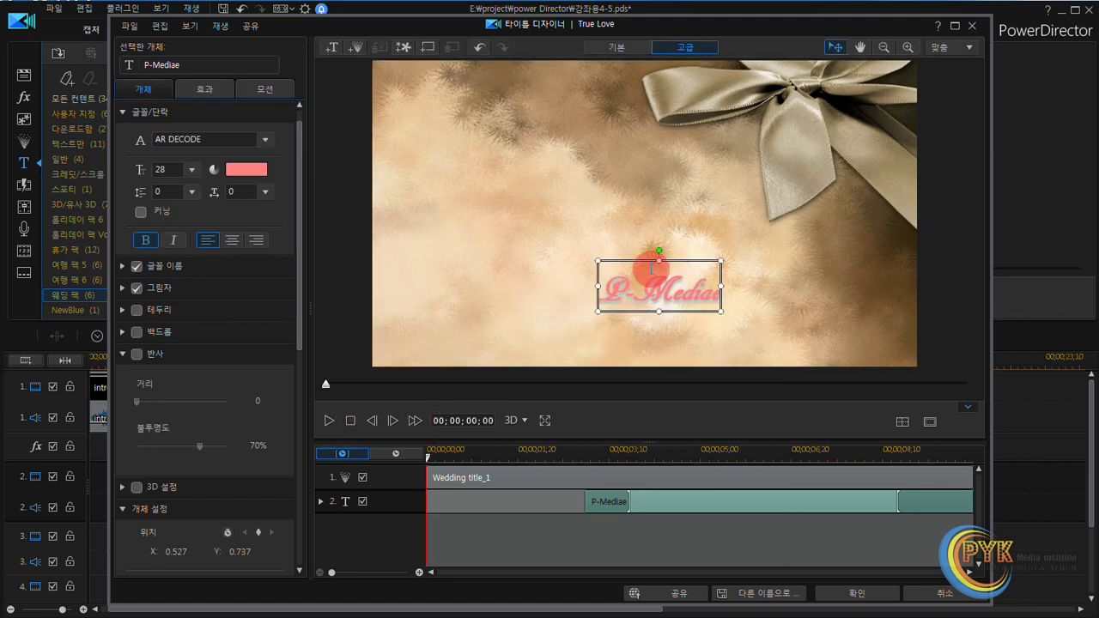
With the ribbon frame shown, move the text to about X 0.506, Y 0.764 and set the playhead to 00;00;05;14
{"action": "left_click", "coordinate": [701, 458]}
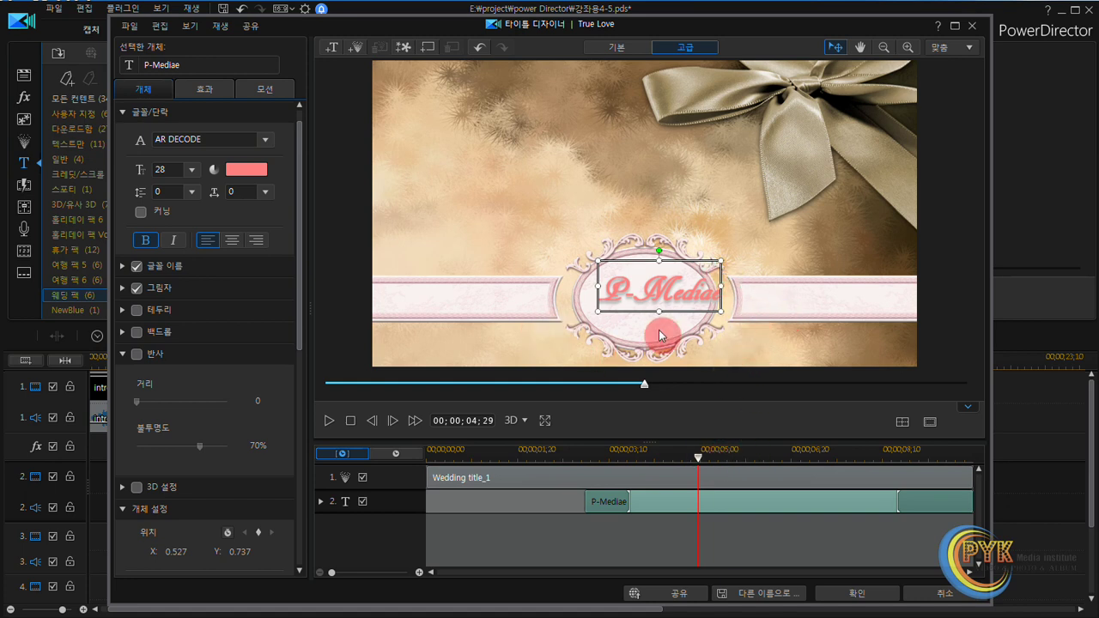
{"action": "left_click_drag", "start_coordinate": [706, 262], "coordinate": [699, 267]}
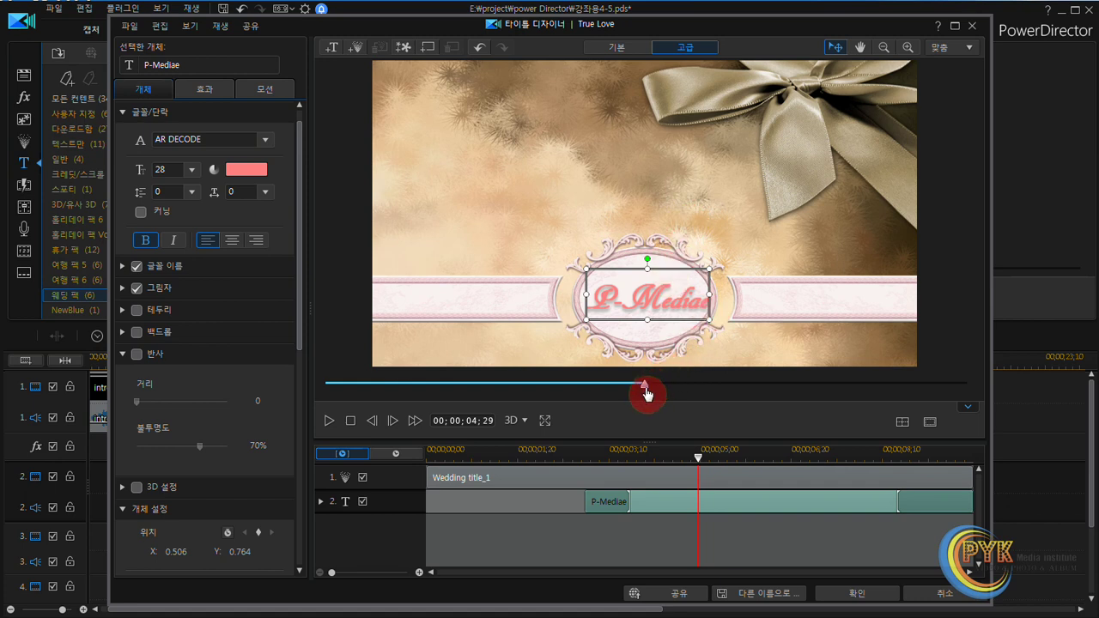
{"action": "left_click_drag", "start_coordinate": [647, 393], "coordinate": [688, 390]}
{"action": "mouse_move", "coordinate": [737, 464]}
{"action": "left_mouse_down"}
{"action": "mouse_move", "coordinate": [635, 456]}
{"action": "mouse_move", "coordinate": [727, 468]}
{"action": "left_mouse_up"}
{"action": "left_click", "coordinate": [733, 299]}
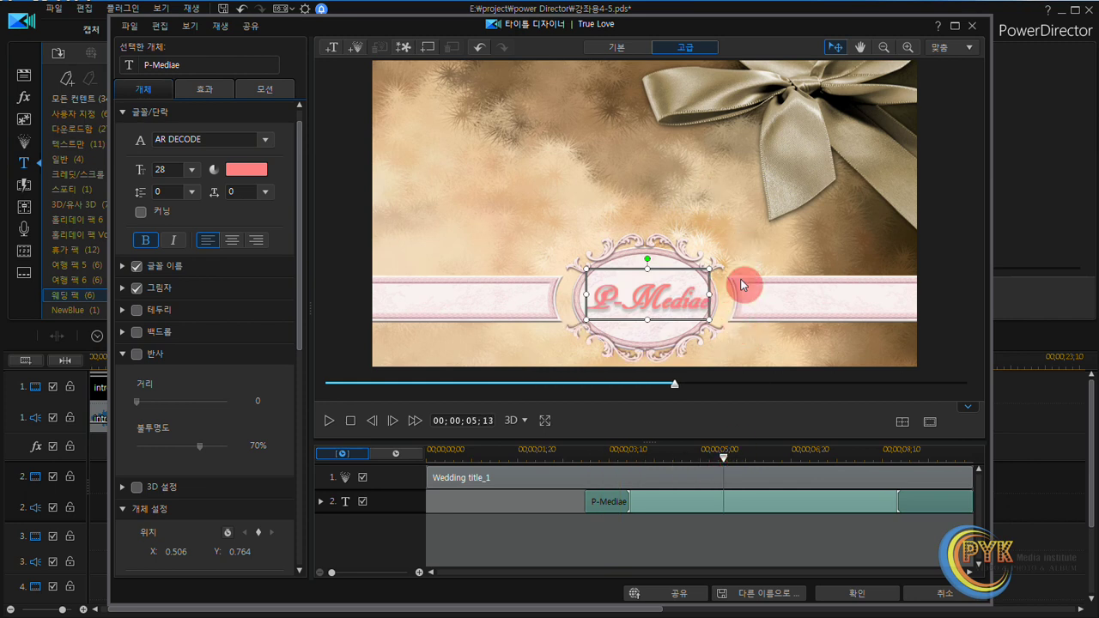
{"action": "mouse_move", "coordinate": [678, 391]}
{"action": "left_mouse_down"}
{"action": "mouse_move", "coordinate": [741, 393]}
{"action": "mouse_move", "coordinate": [632, 393]}
{"action": "mouse_move", "coordinate": [677, 394]}
{"action": "left_mouse_up"}
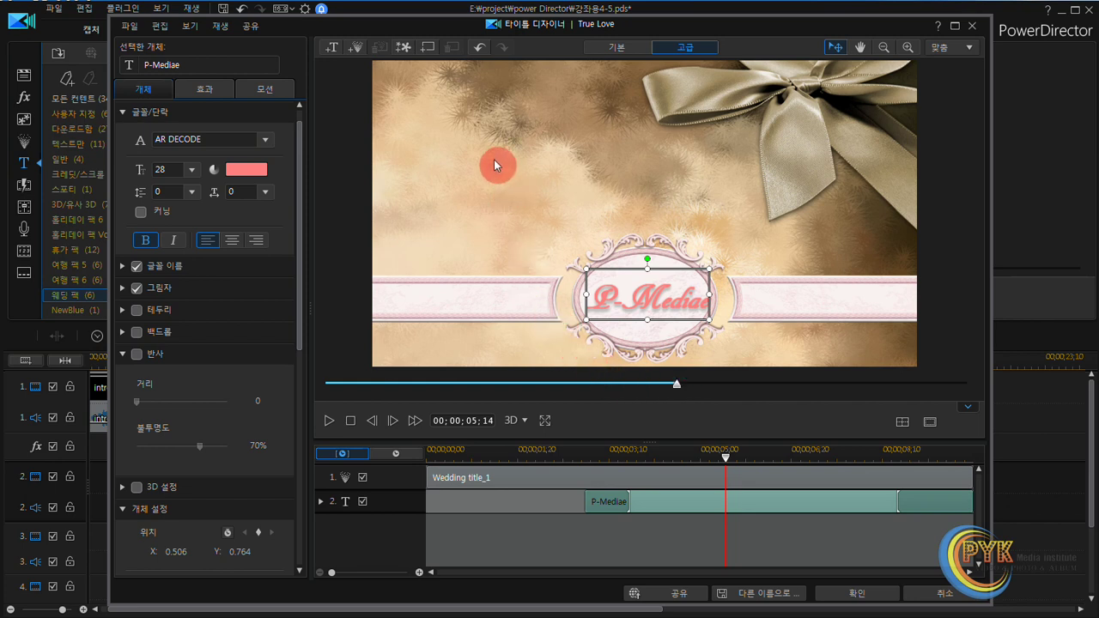
Apply the purple italic character preset with the white outline to the P-Mediae text
{"action": "left_click_drag", "start_coordinate": [301, 268], "coordinate": [301, 210]}
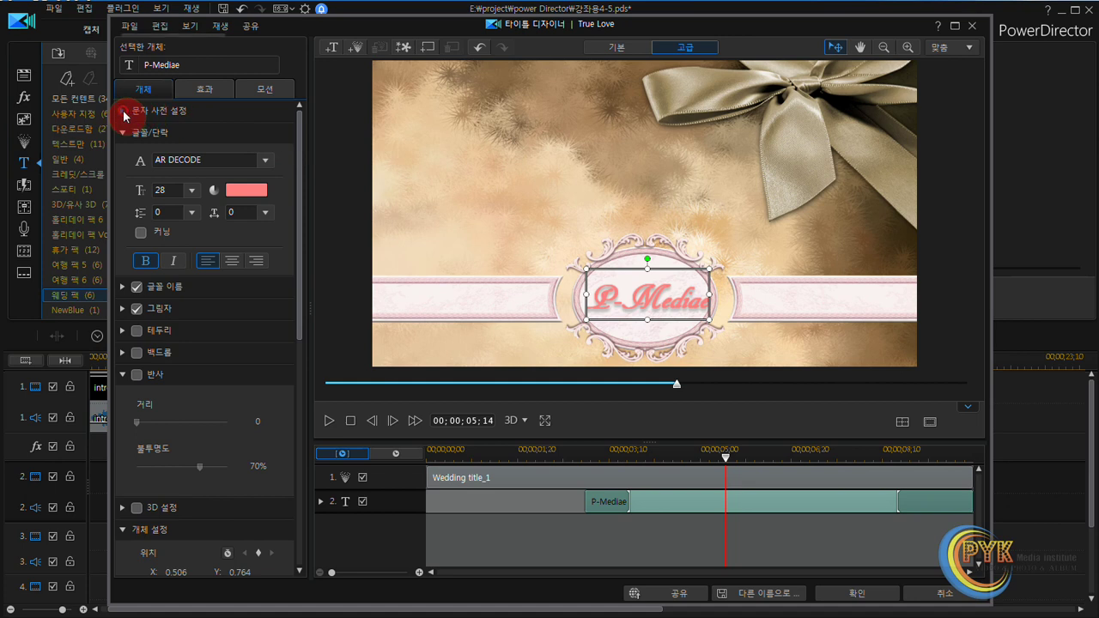
{"action": "left_click", "coordinate": [125, 112]}
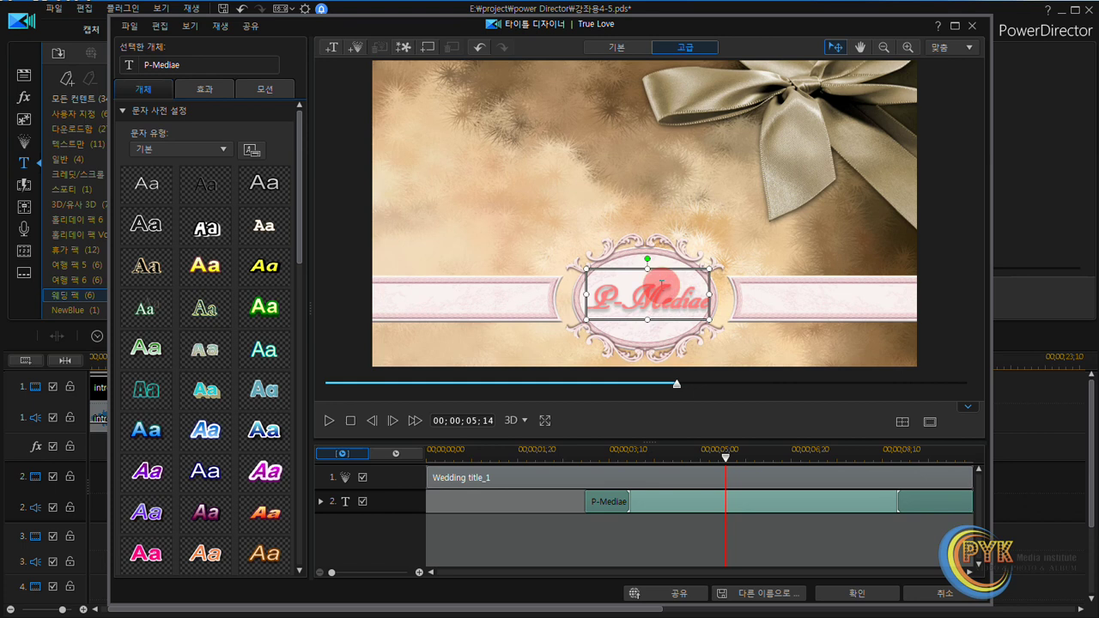
{"action": "left_click_drag", "start_coordinate": [303, 261], "coordinate": [301, 313]}
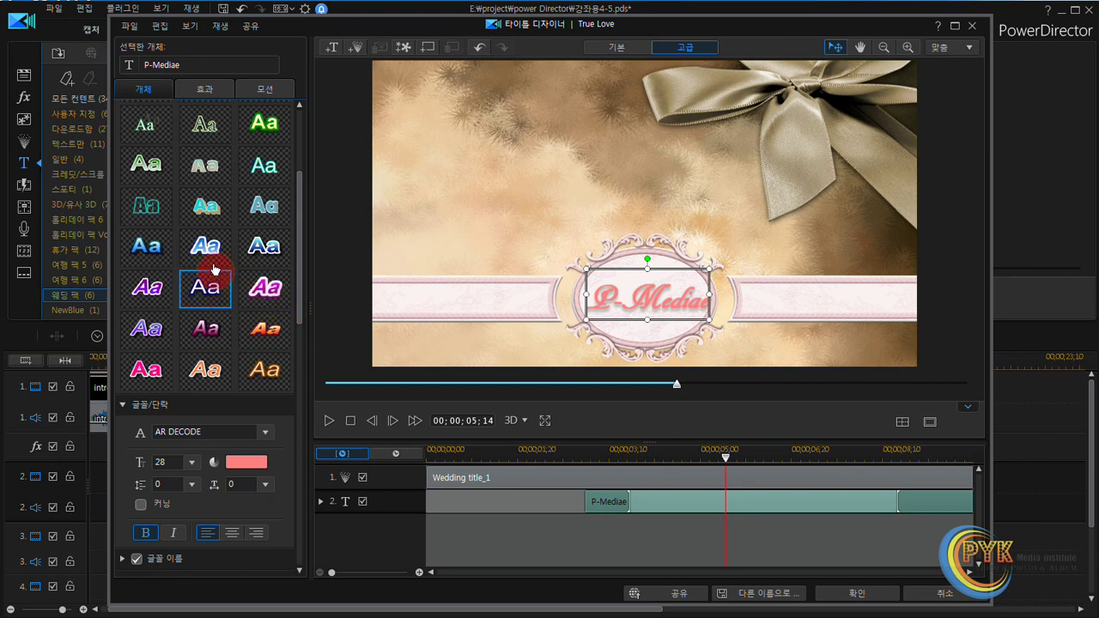
{"action": "left_click", "coordinate": [166, 283]}
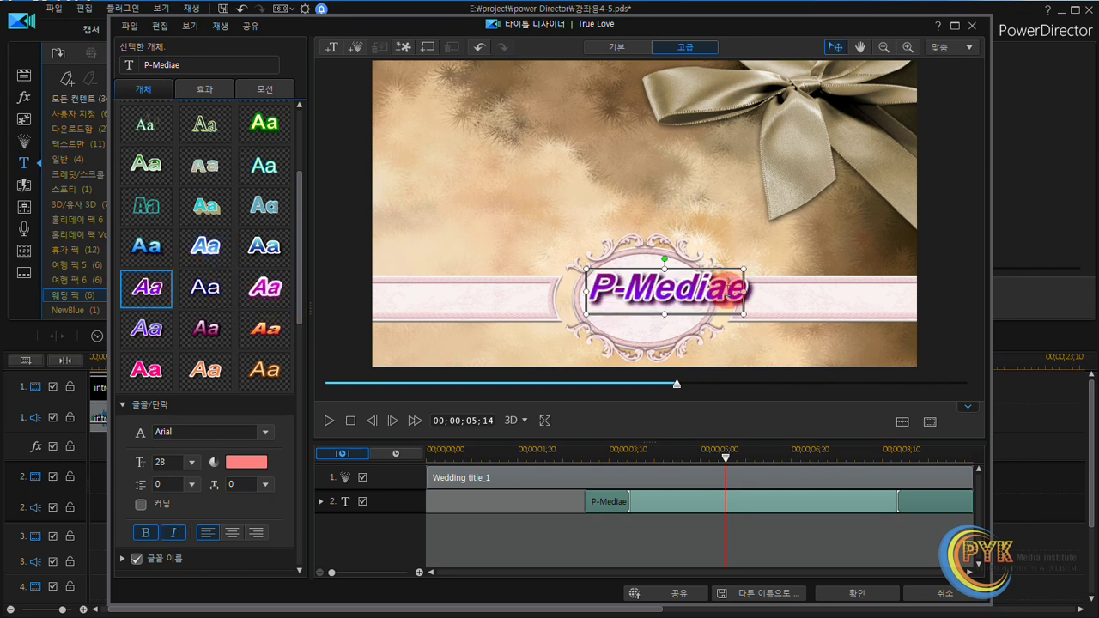
Correct the title text to "P-Media" and centre it inside the oval ribbon frame
{"action": "left_click", "coordinate": [743, 290]}
{"action": "key", "text": "BackSpace"}
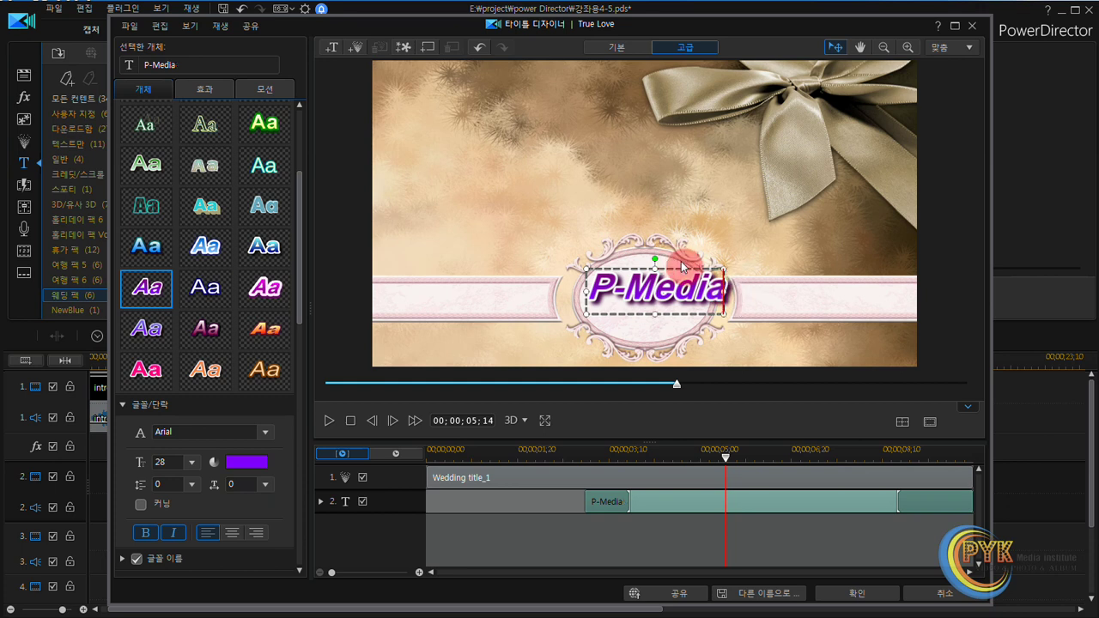
{"action": "left_click_drag", "start_coordinate": [680, 265], "coordinate": [674, 273]}
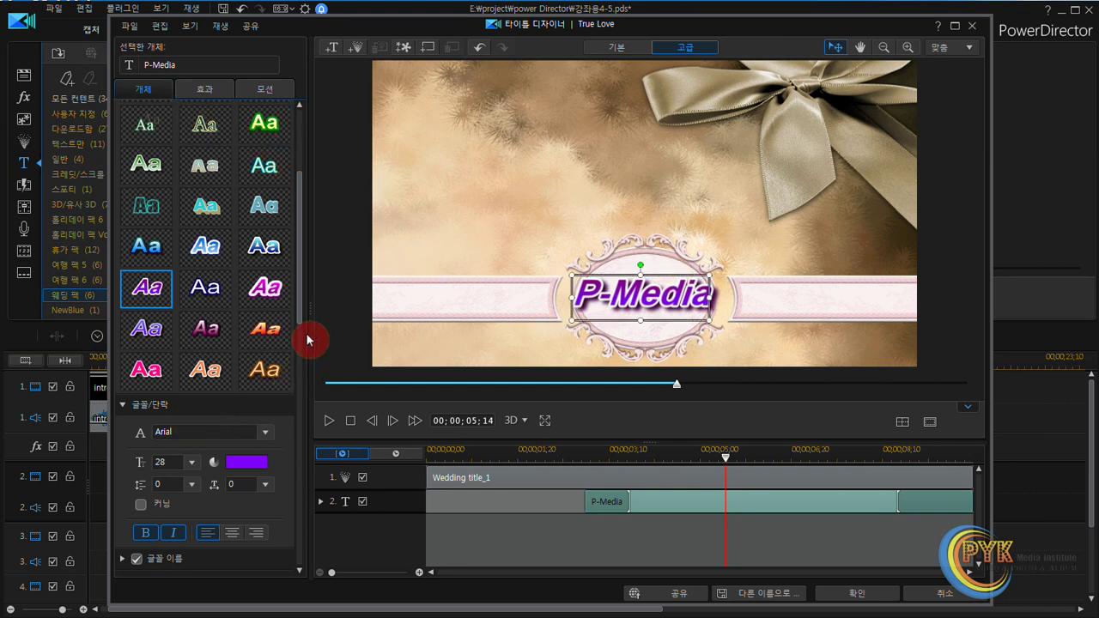
Turn off italic for the P-Media text, and try it without bold before restoring bold
{"action": "scroll", "coordinate": [299, 341], "scroll_direction": "down", "scroll_amount": 2}
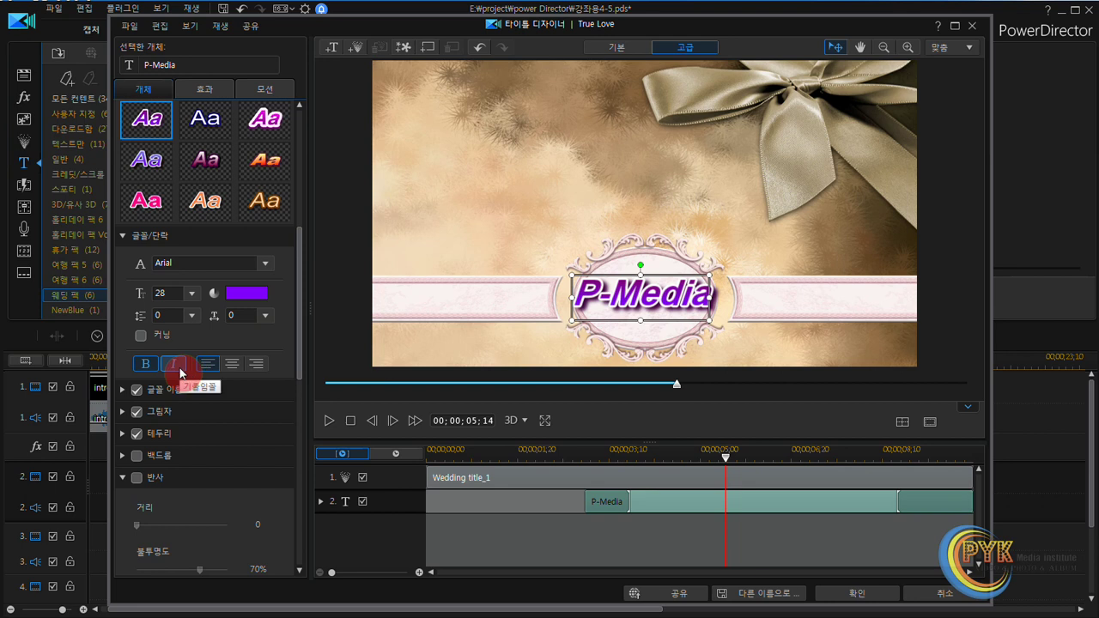
{"action": "left_click", "coordinate": [176, 367]}
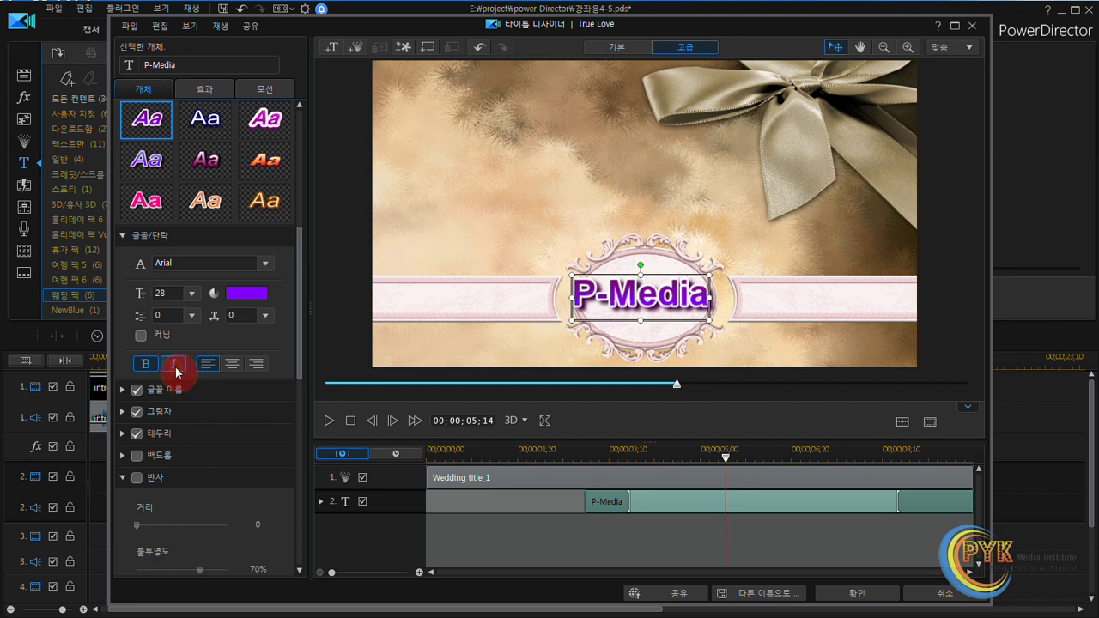
{"action": "left_click", "coordinate": [144, 372]}
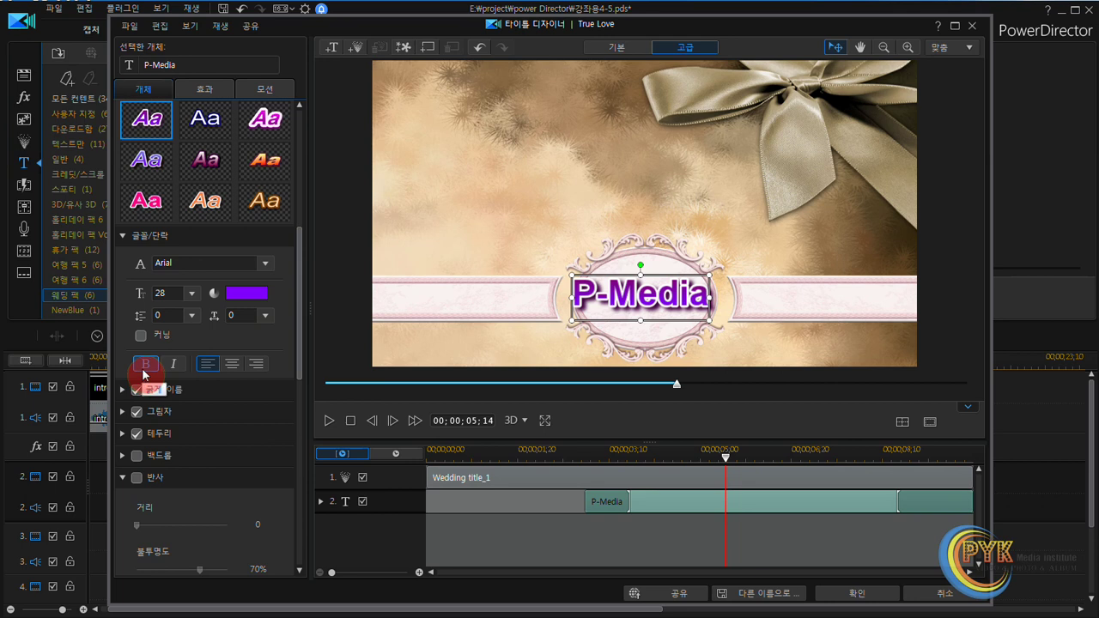
{"action": "left_click", "coordinate": [144, 372]}
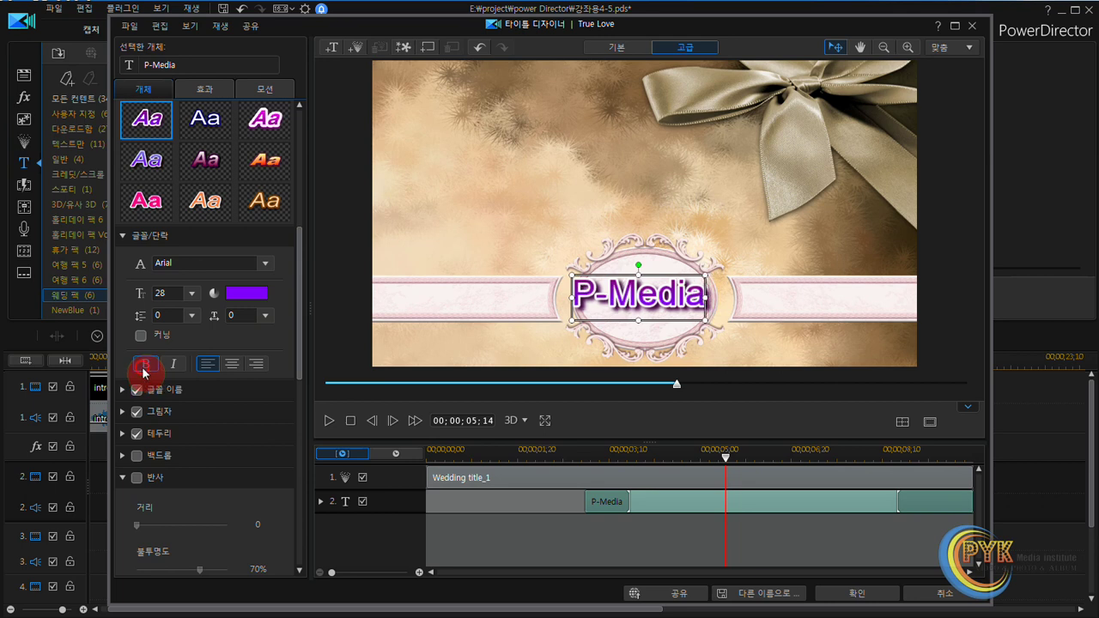
{"action": "left_click", "coordinate": [144, 372]}
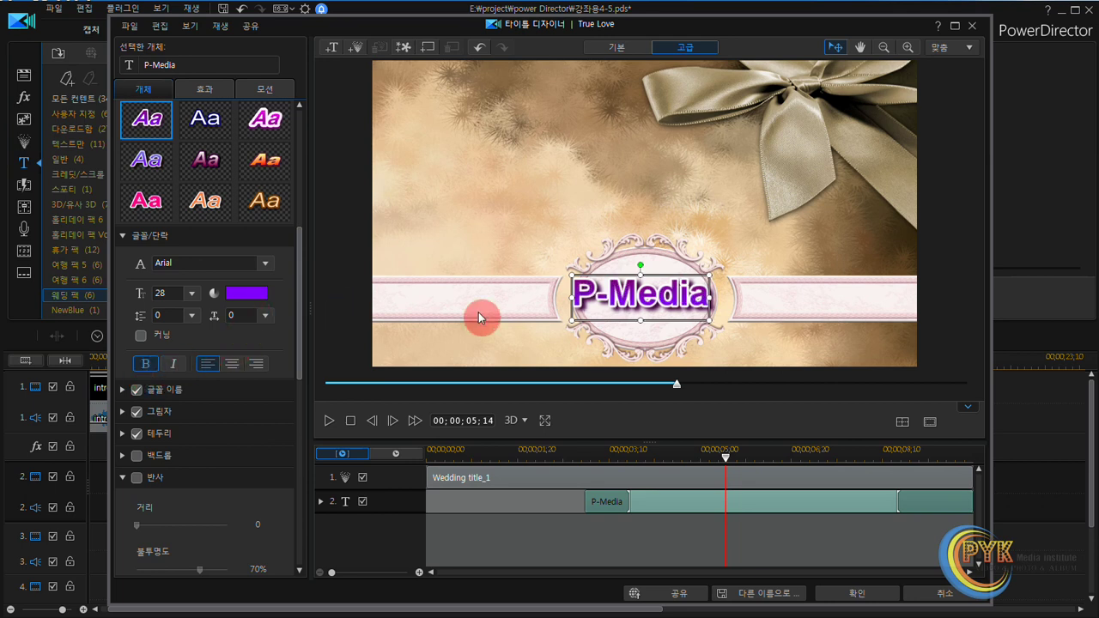
Set the P-Media text colour to the basic pink (red 255, green 0, blue 128)
{"action": "left_click", "coordinate": [256, 300]}
{"action": "left_click_drag", "start_coordinate": [547, 215], "coordinate": [327, 176]}
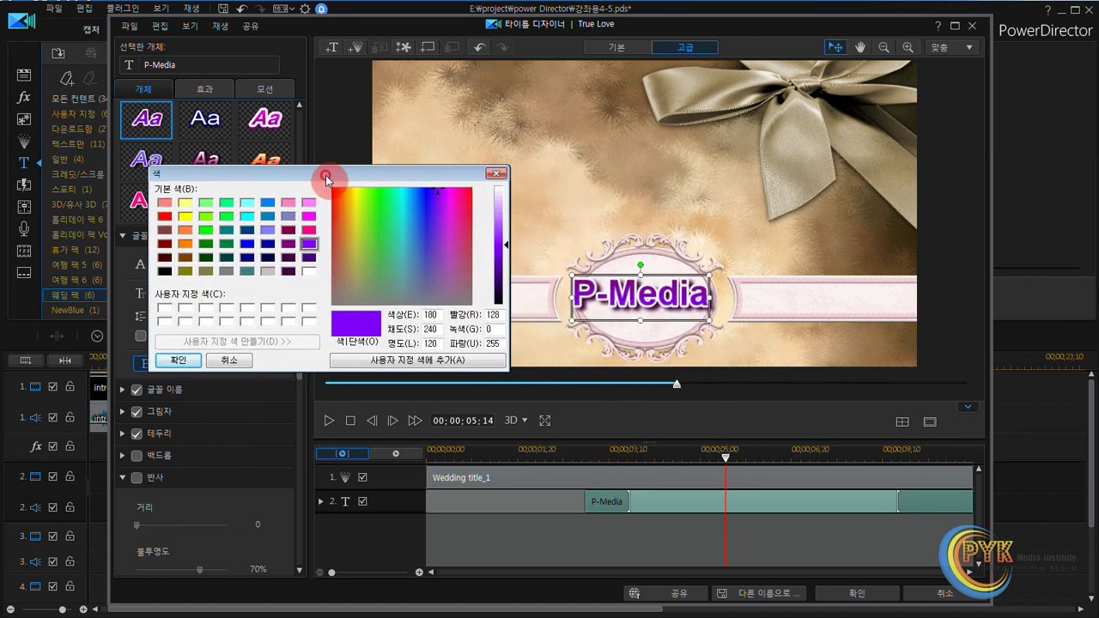
{"action": "left_click", "coordinate": [289, 247]}
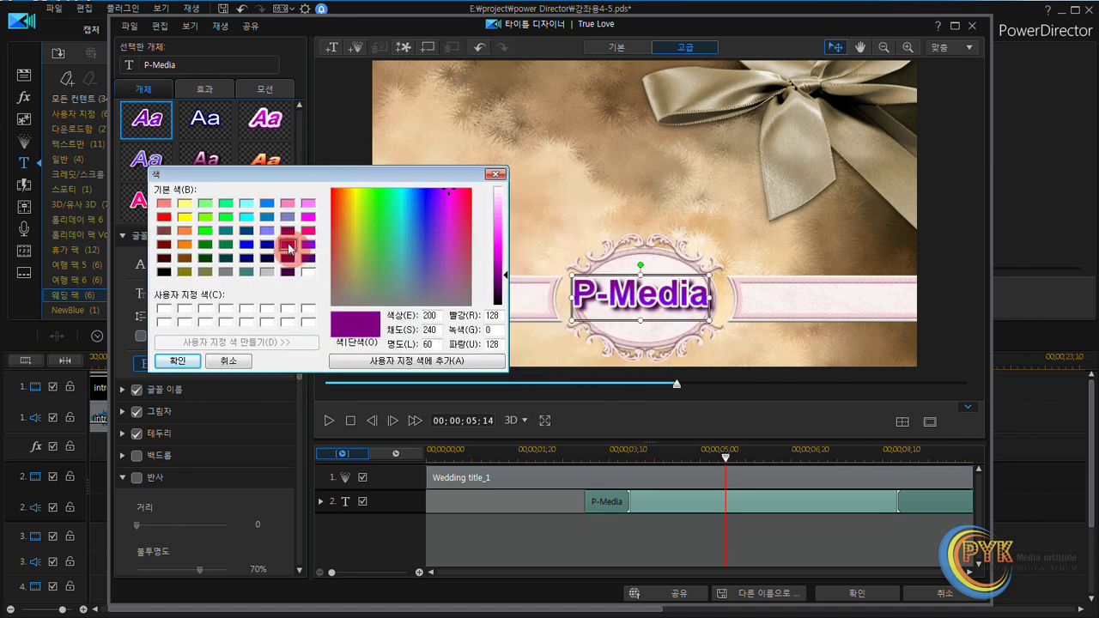
{"action": "left_click", "coordinate": [307, 230]}
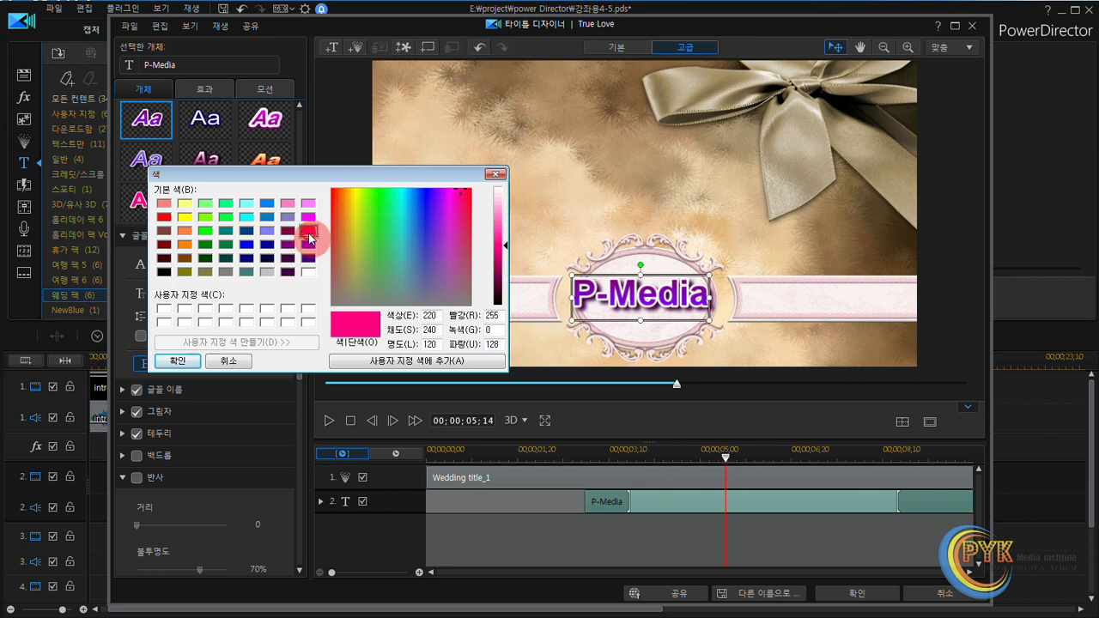
{"action": "left_click", "coordinate": [211, 361]}
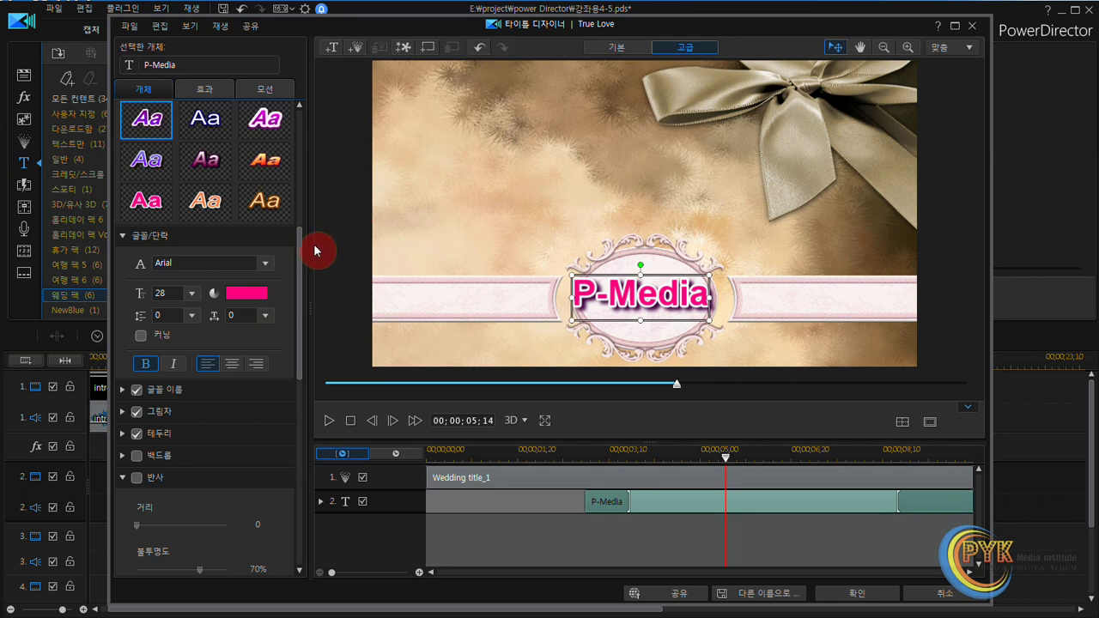
{"action": "left_click_drag", "start_coordinate": [302, 255], "coordinate": [302, 160]}
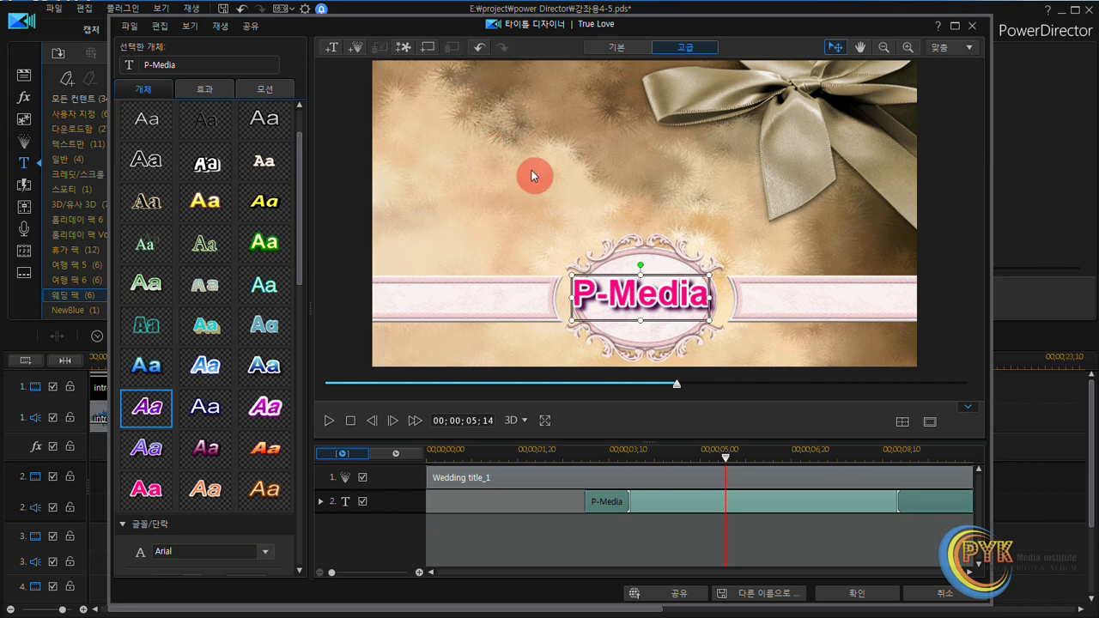
Insert the heart particle effect (하트) from the particle library into the title
{"action": "left_click", "coordinate": [356, 50]}
{"action": "left_click_drag", "start_coordinate": [466, 150], "coordinate": [610, 130]}
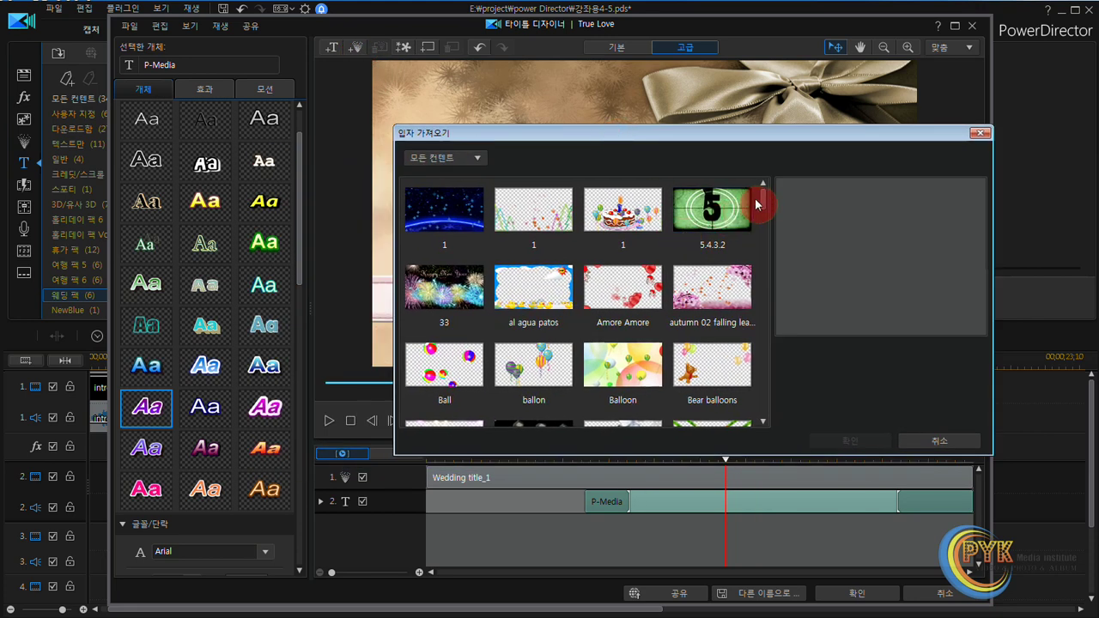
{"action": "scroll", "coordinate": [760, 206], "scroll_direction": "down", "scroll_amount": 15}
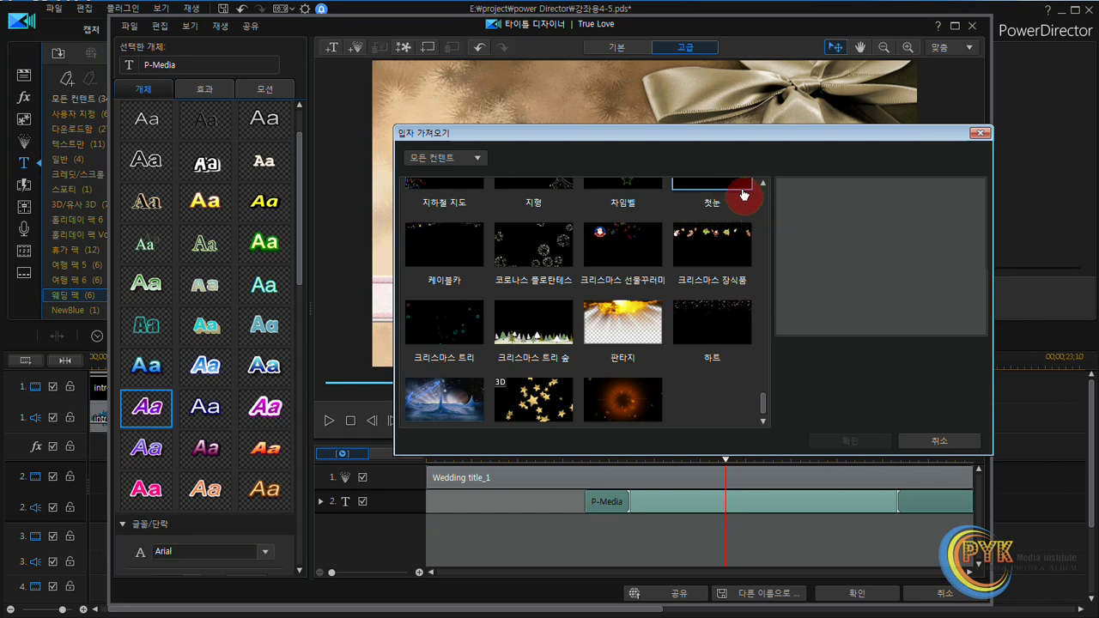
{"action": "left_click", "coordinate": [717, 333]}
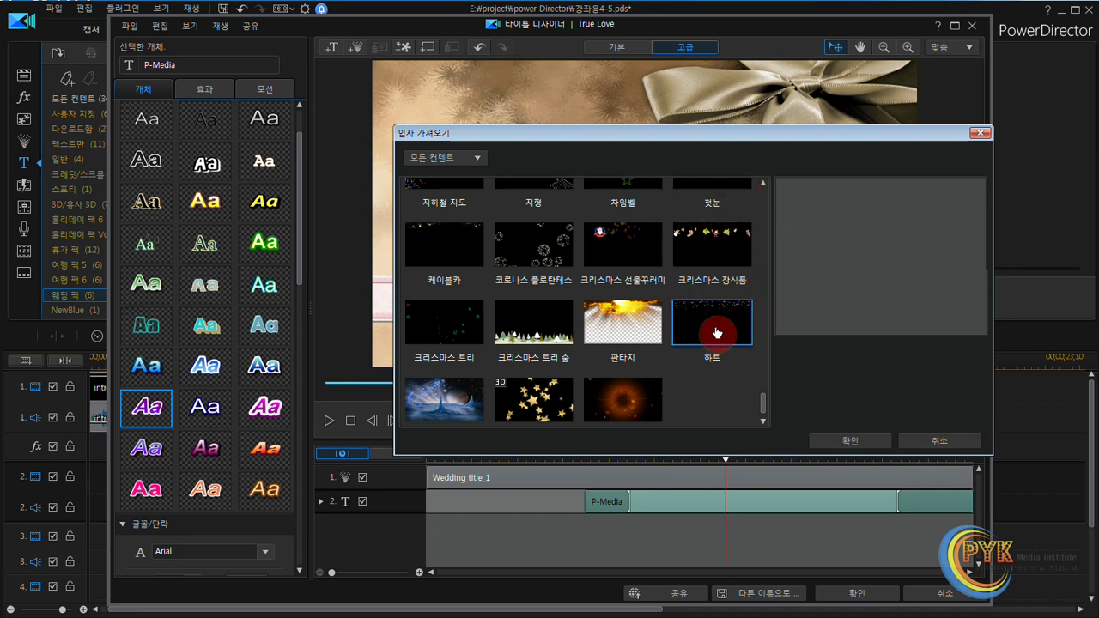
{"action": "double_click", "coordinate": [717, 332]}
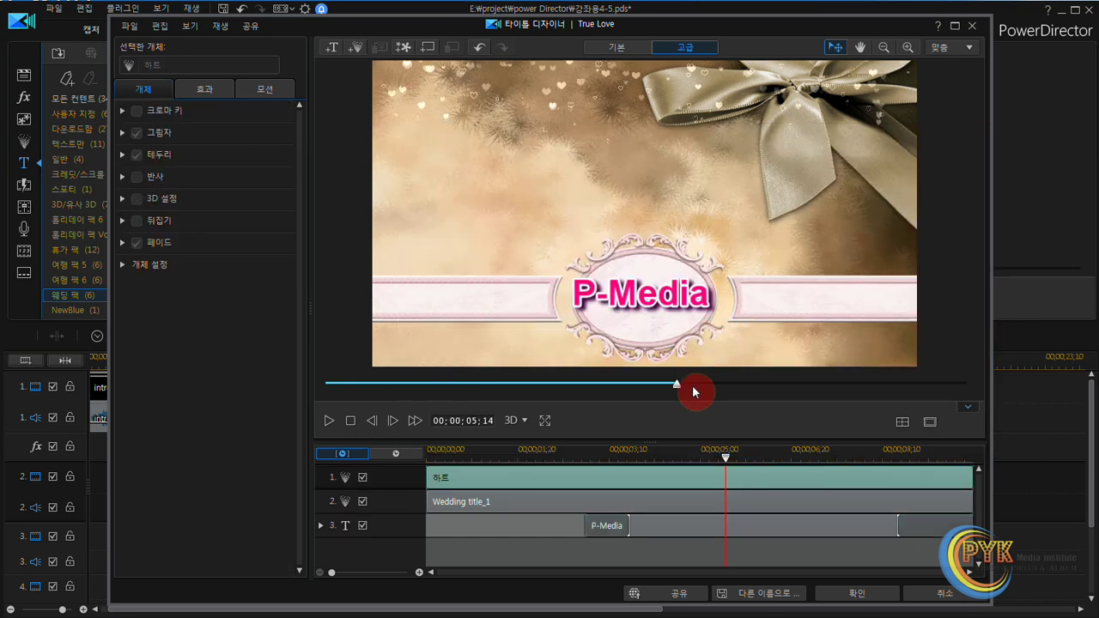
Play back the title to check the heart particles, stop it, and set the playhead to 00;00;05;00
{"action": "left_click", "coordinate": [331, 422]}
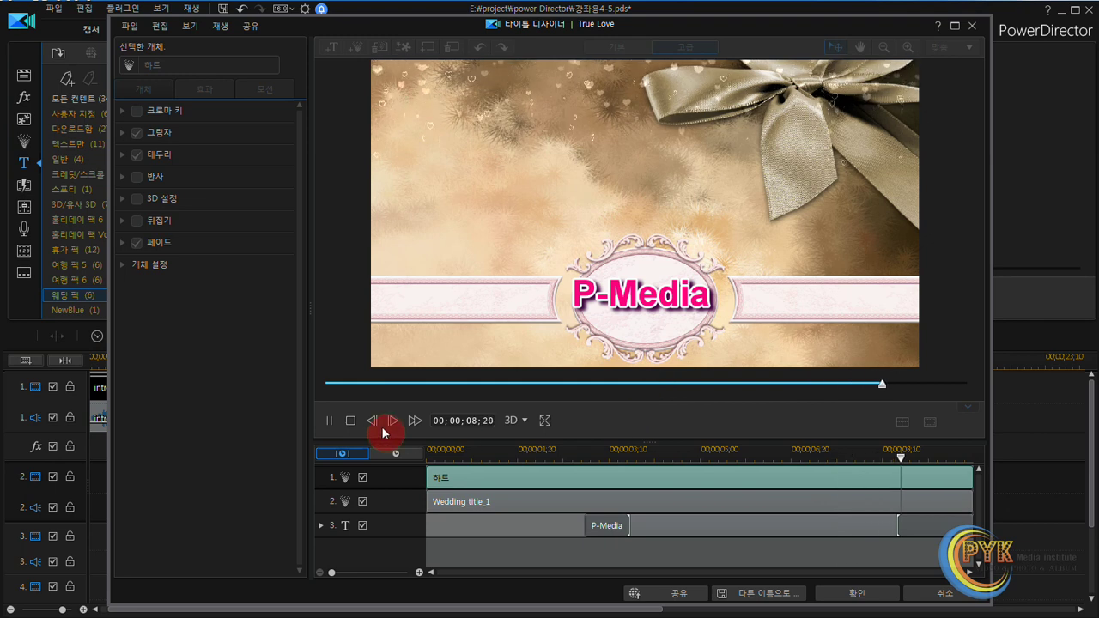
{"action": "left_click", "coordinate": [350, 427]}
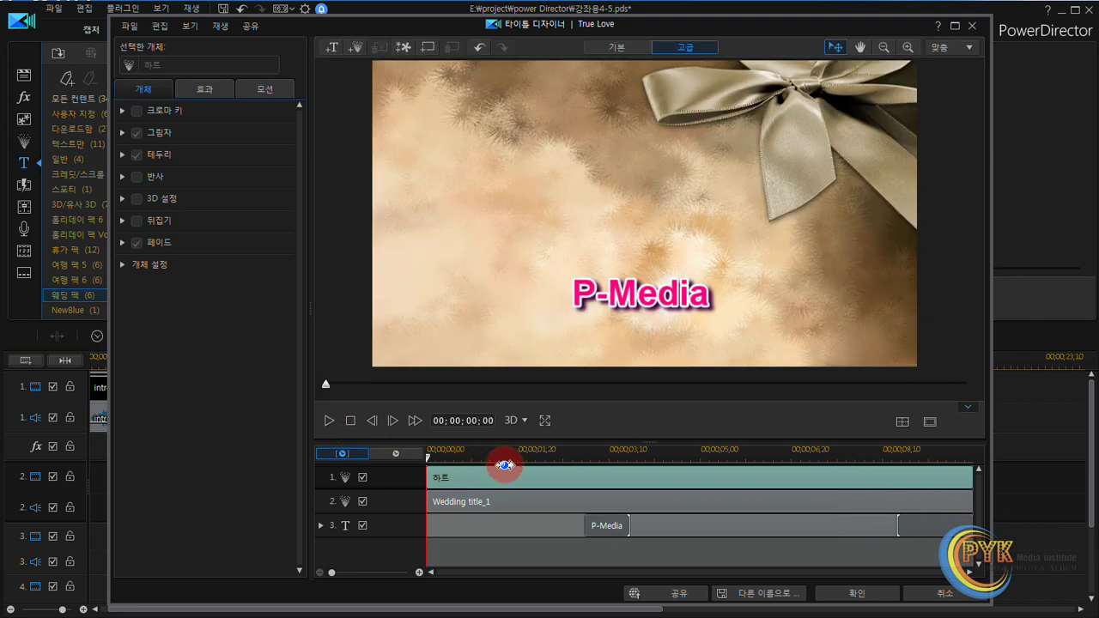
{"action": "left_click_drag", "start_coordinate": [420, 385], "coordinate": [646, 397]}
{"action": "left_click", "coordinate": [611, 133]}
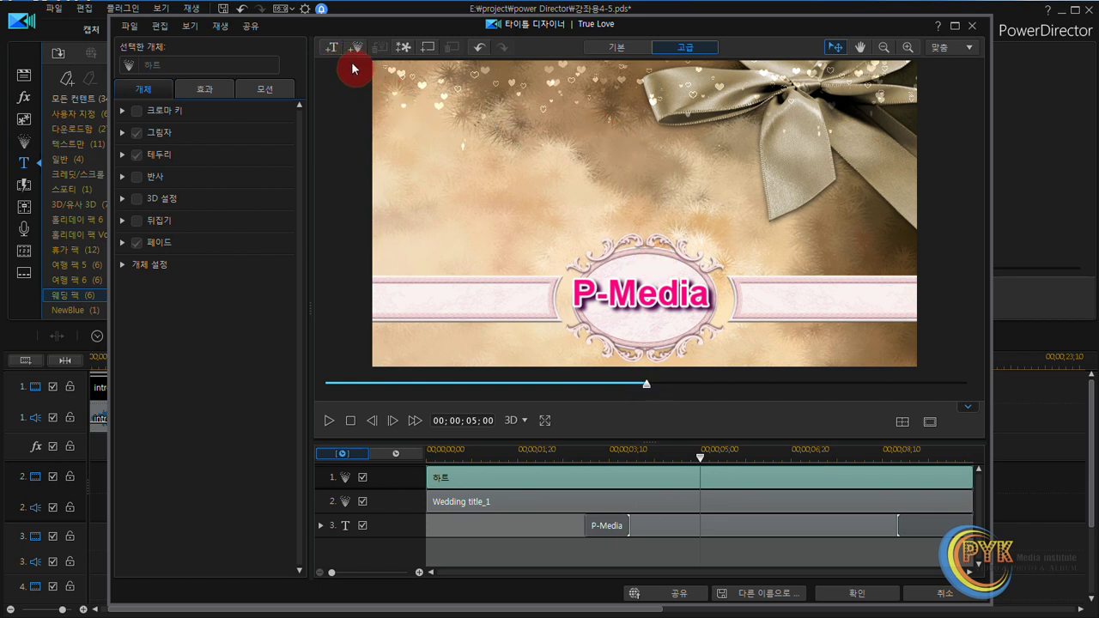
Insert the image green.tif from the deko folder into the title
{"action": "left_click", "coordinate": [402, 48]}
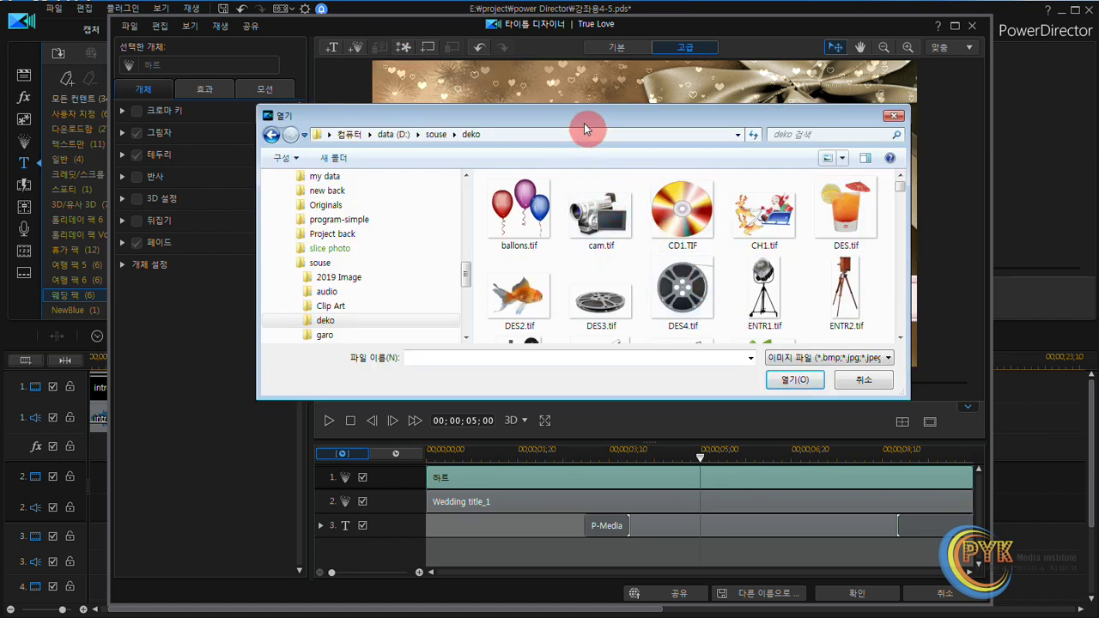
{"action": "left_click_drag", "start_coordinate": [584, 134], "coordinate": [548, 128]}
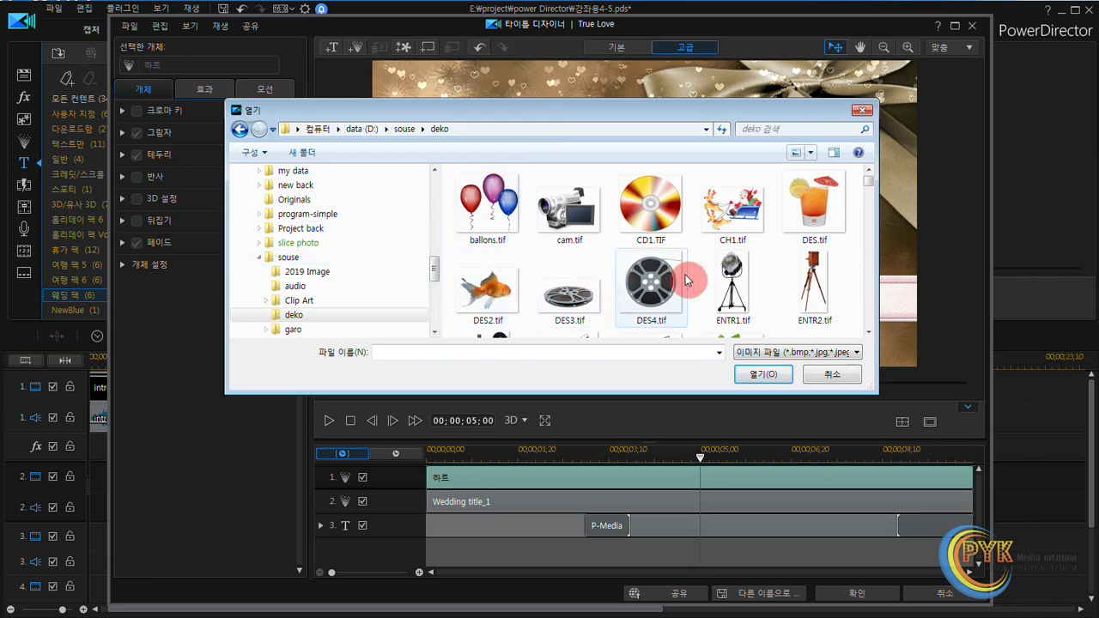
{"action": "scroll", "coordinate": [772, 261], "scroll_direction": "down", "scroll_amount": 2}
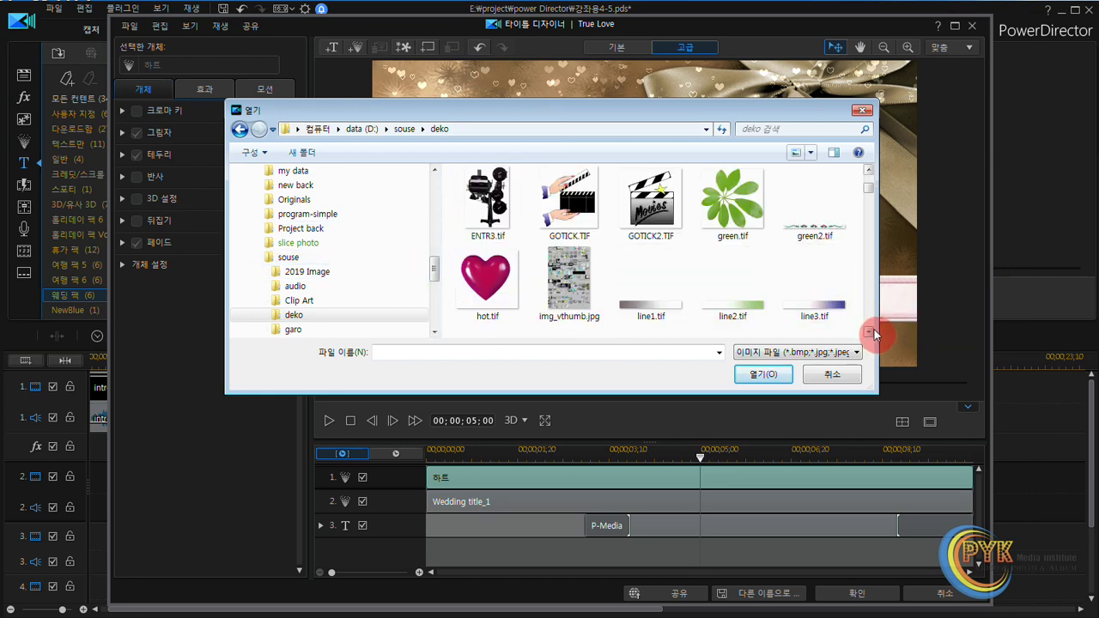
{"action": "left_click", "coordinate": [741, 213]}
{"action": "left_click", "coordinate": [761, 376]}
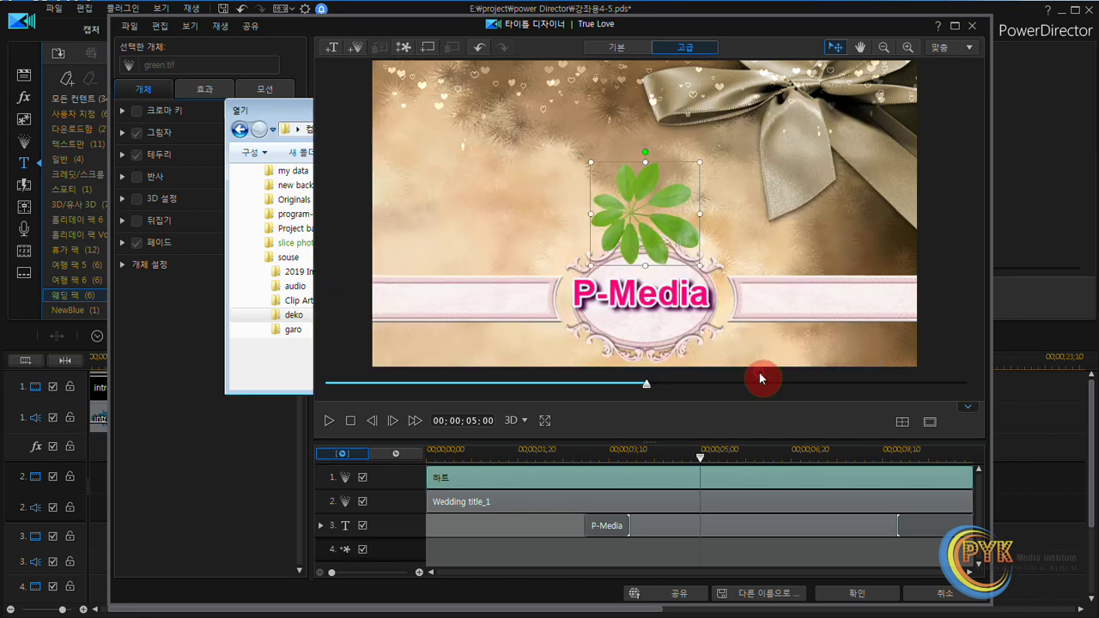
Shrink the leaf image and place it in the upper-left corner of the title frame
{"action": "left_click_drag", "start_coordinate": [662, 207], "coordinate": [470, 115]}
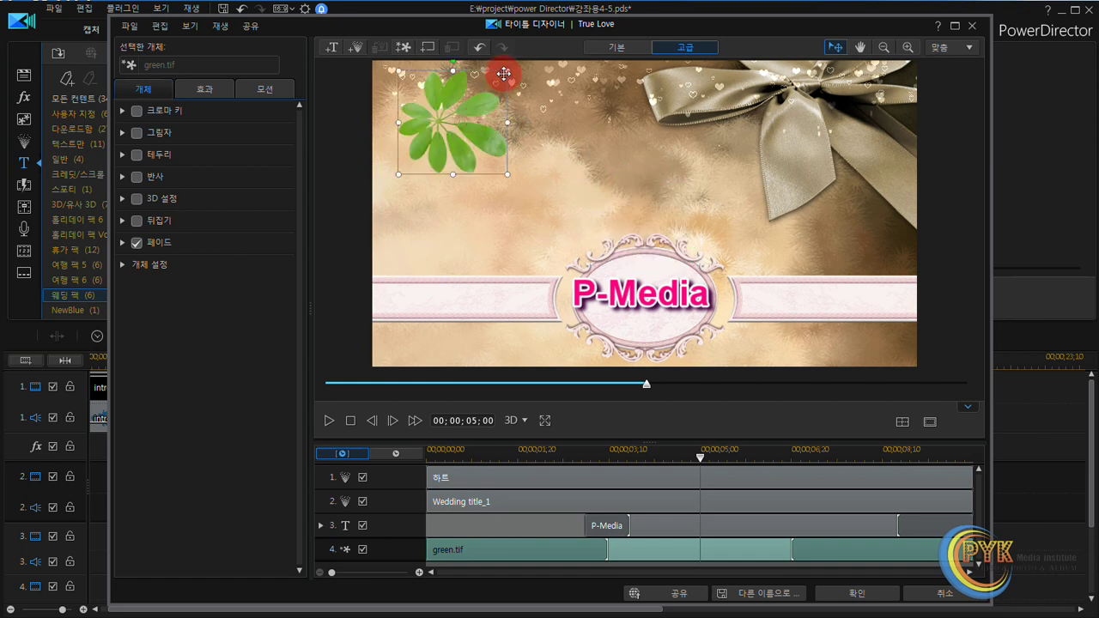
{"action": "left_click_drag", "start_coordinate": [507, 72], "coordinate": [478, 98]}
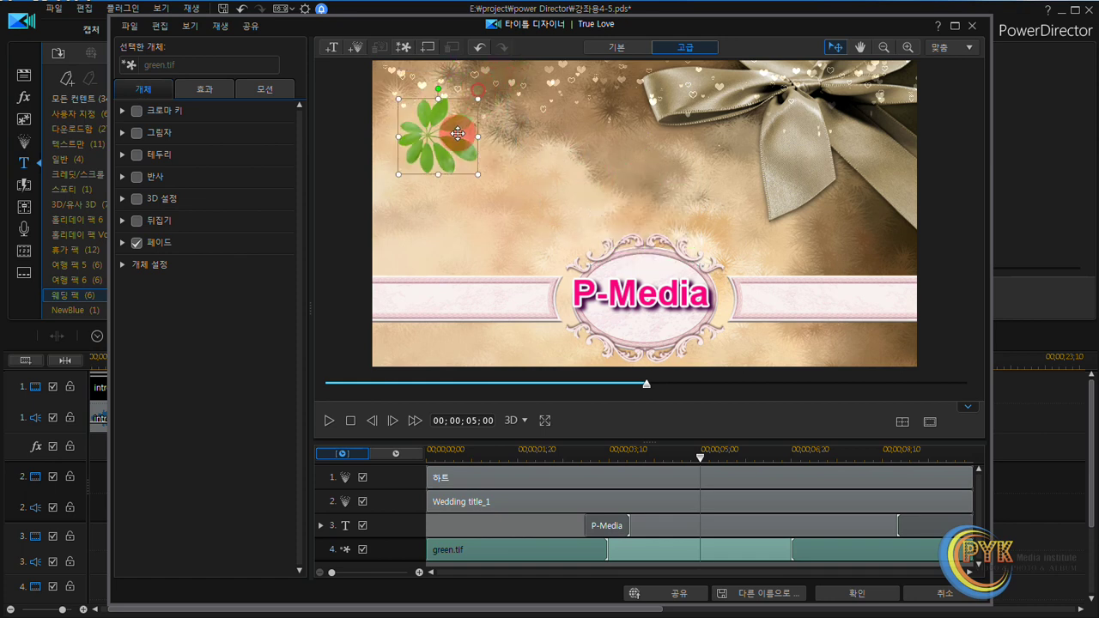
{"action": "left_click_drag", "start_coordinate": [457, 135], "coordinate": [447, 97]}
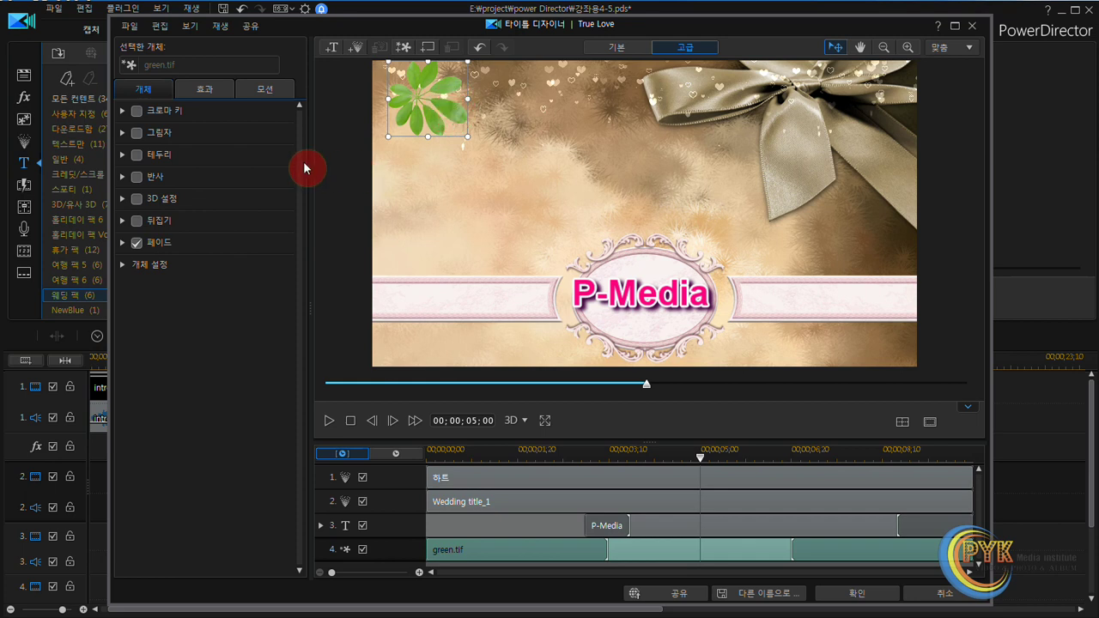
Enable a shadow on the leaf image and set the shadow colour to black
{"action": "left_click", "coordinate": [137, 135]}
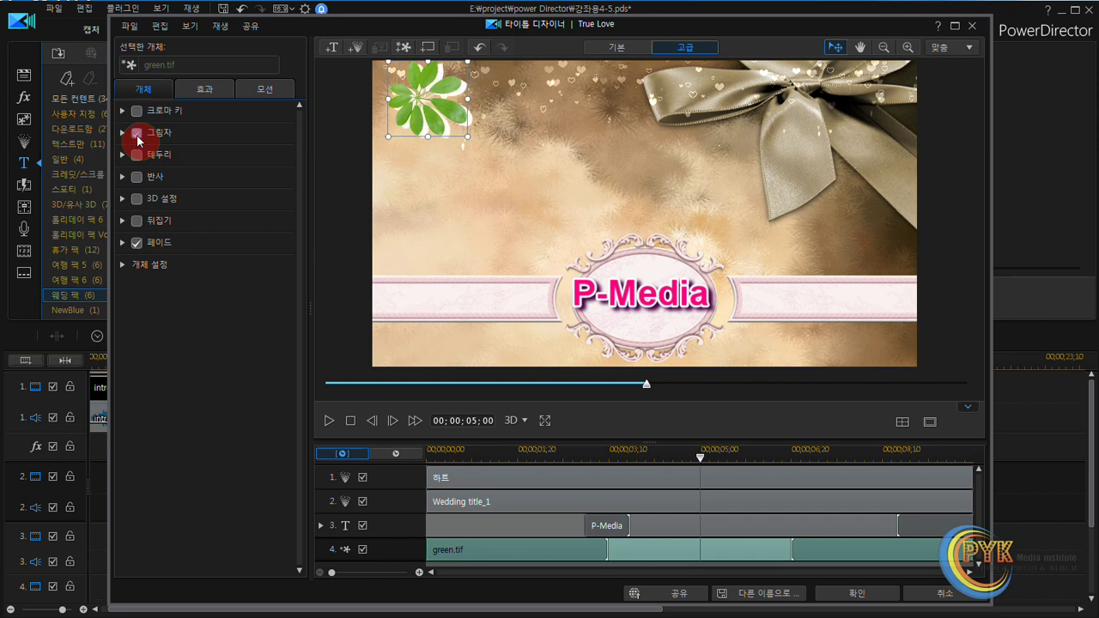
{"action": "left_click", "coordinate": [122, 133]}
{"action": "left_click", "coordinate": [254, 337]}
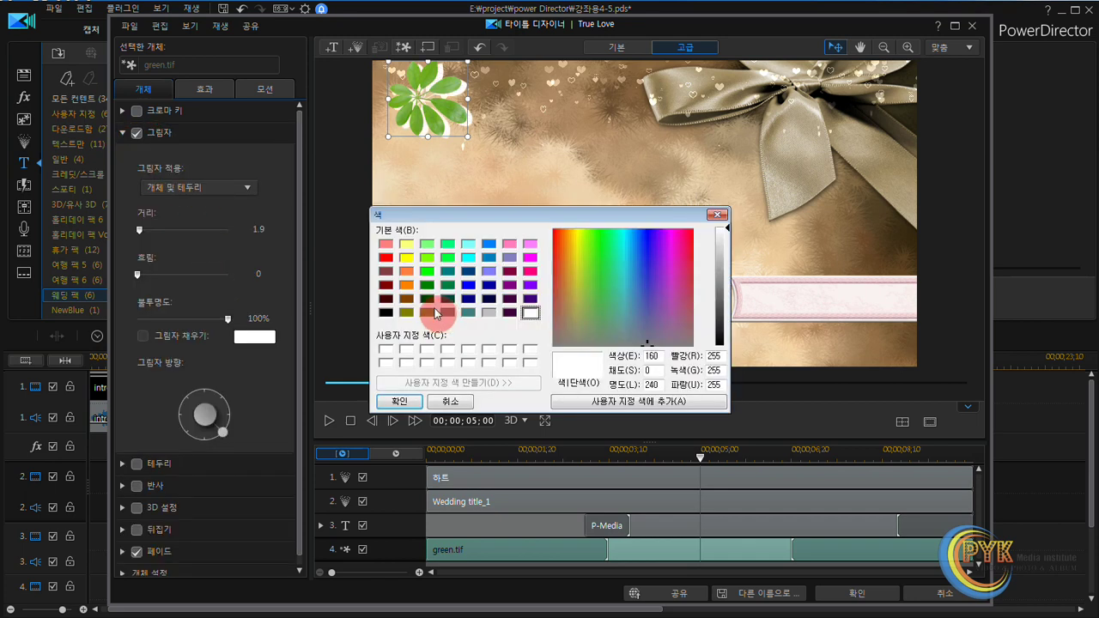
{"action": "left_click", "coordinate": [385, 312]}
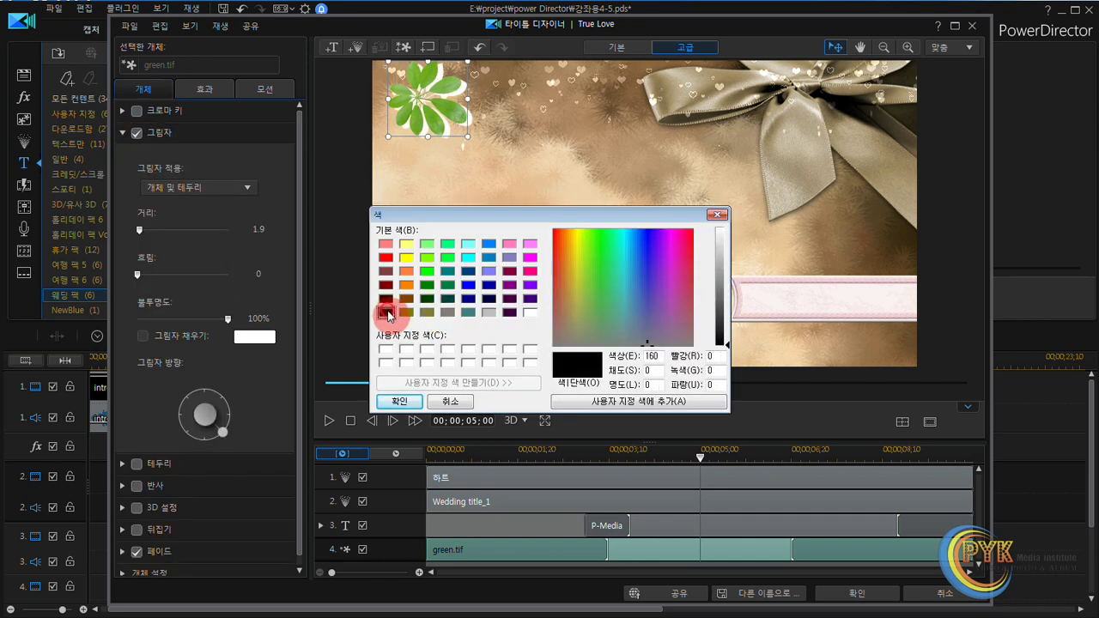
{"action": "left_click", "coordinate": [393, 399]}
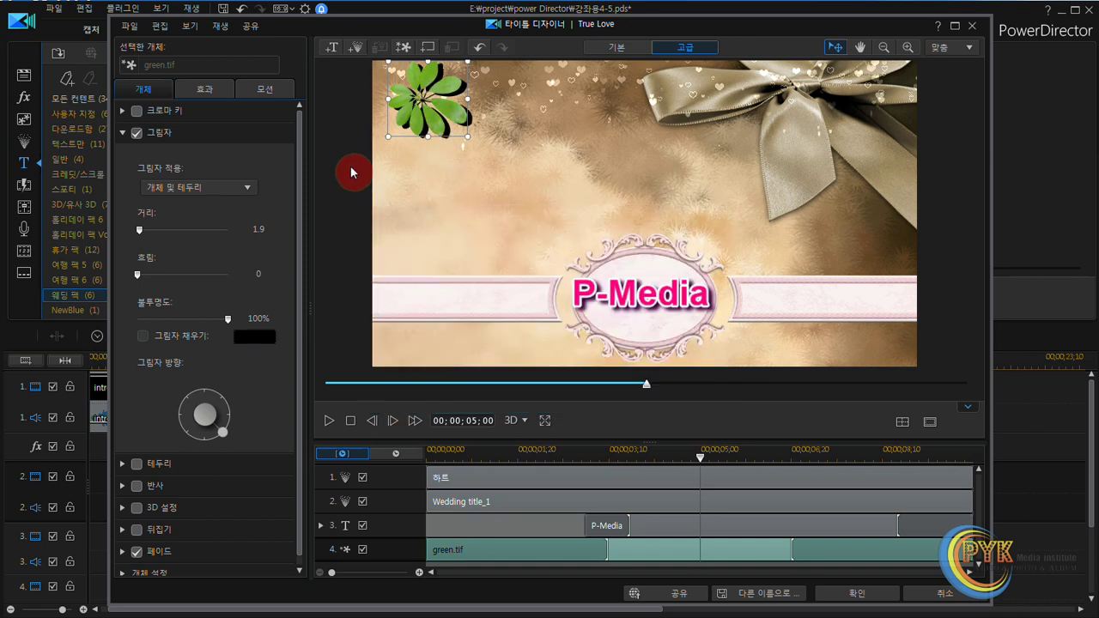
{"action": "left_click", "coordinate": [123, 135]}
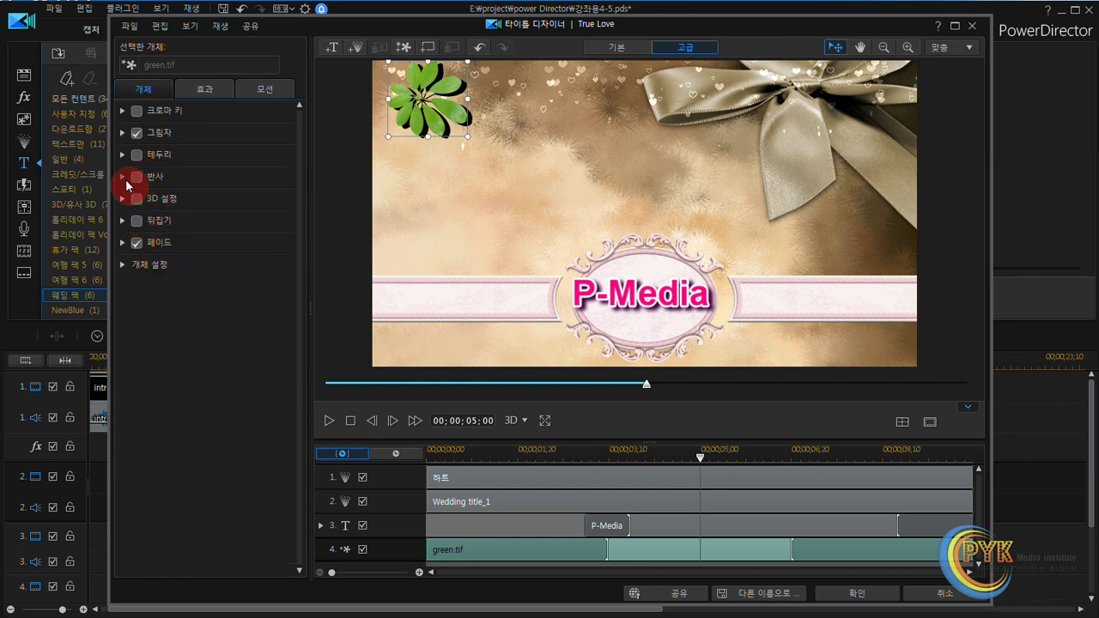
Try a reflection on the leaf image and turn it off again
{"action": "left_click", "coordinate": [136, 177]}
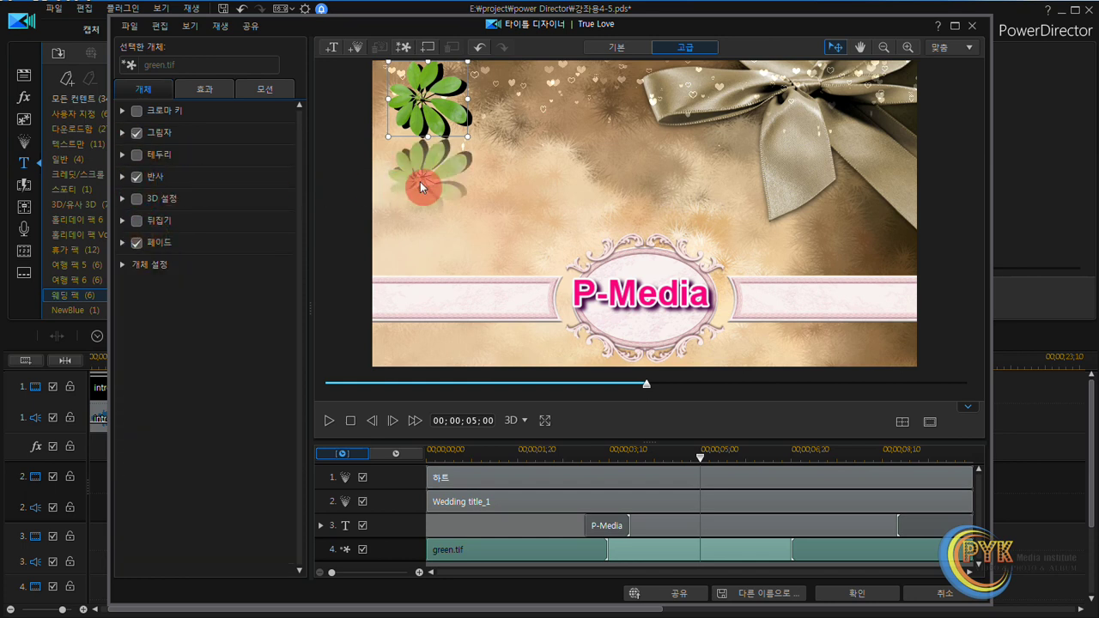
{"action": "left_click", "coordinate": [137, 177]}
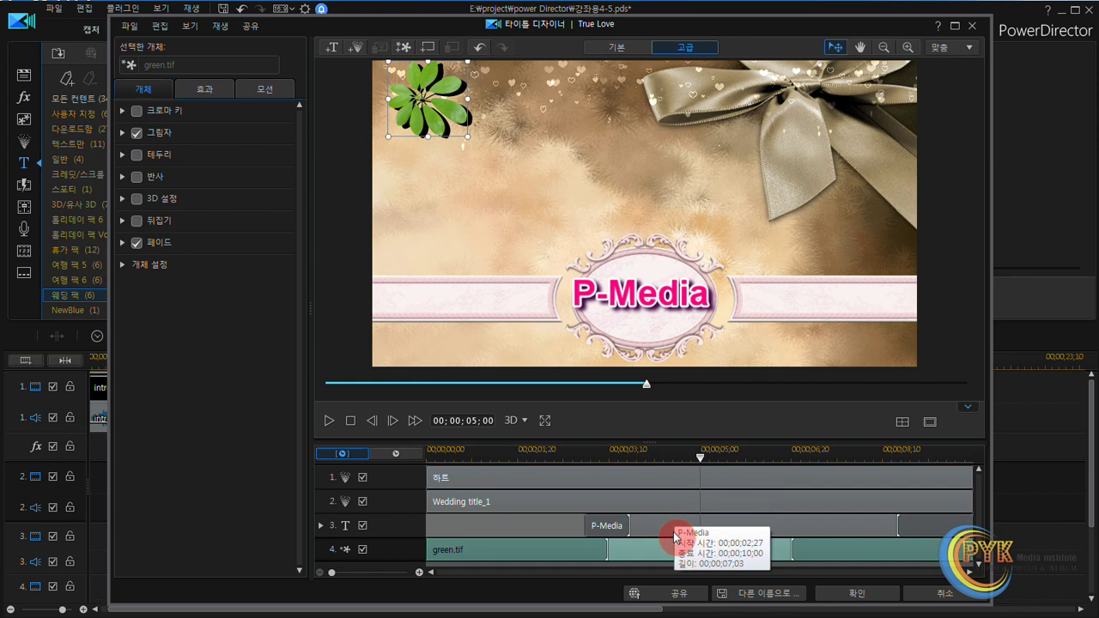
Save the title as a custom template named p-media3
{"action": "left_click", "coordinate": [734, 593]}
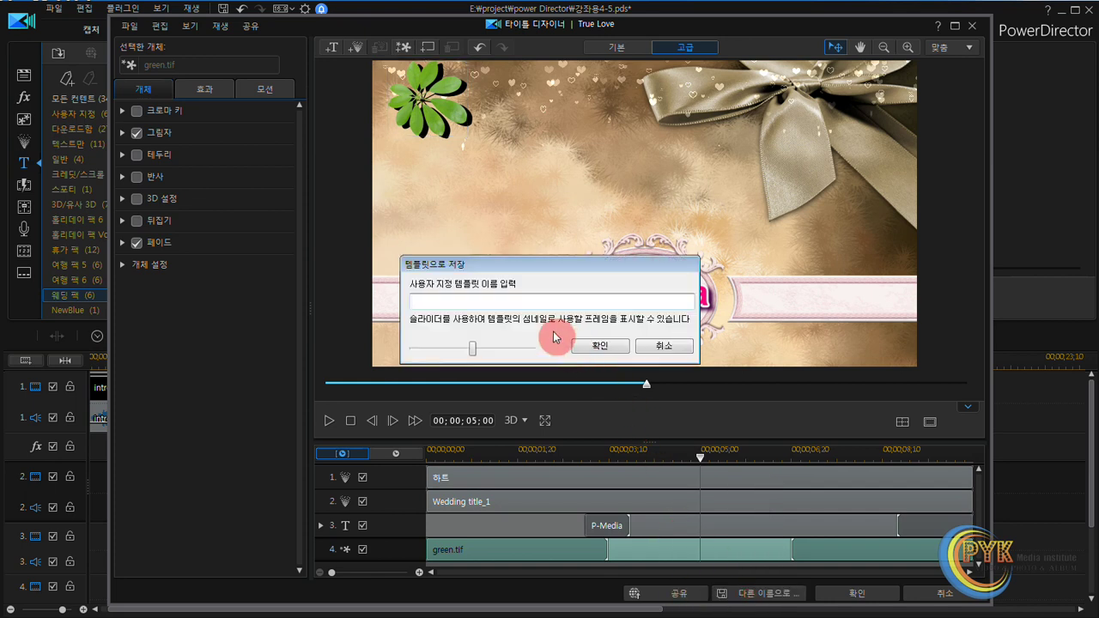
{"action": "type", "text": "p-media3"}
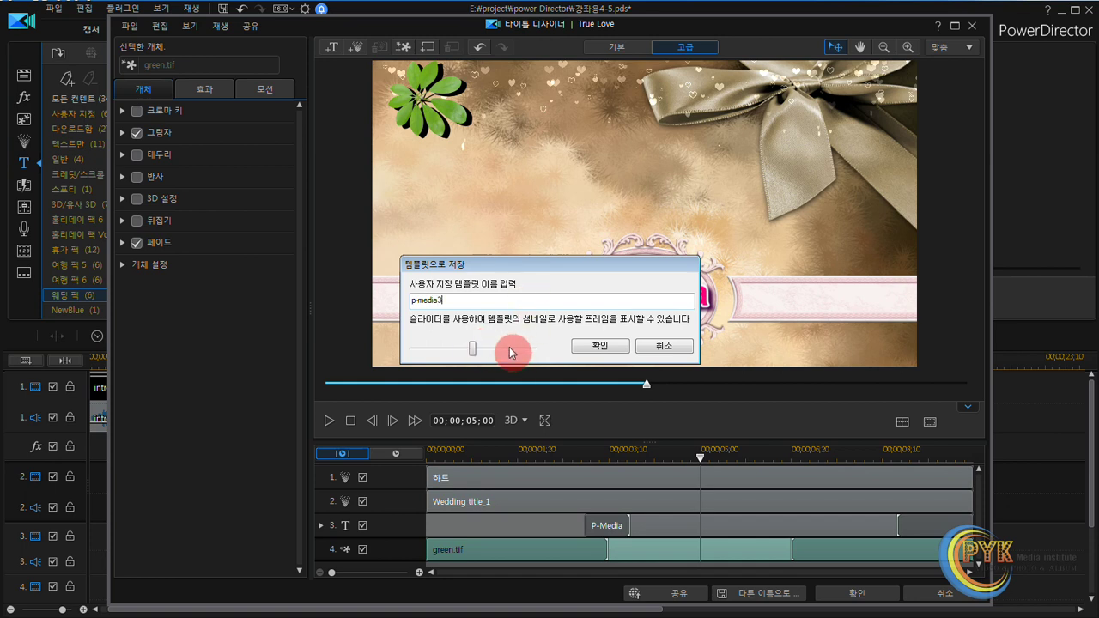
{"action": "left_click", "coordinate": [596, 344]}
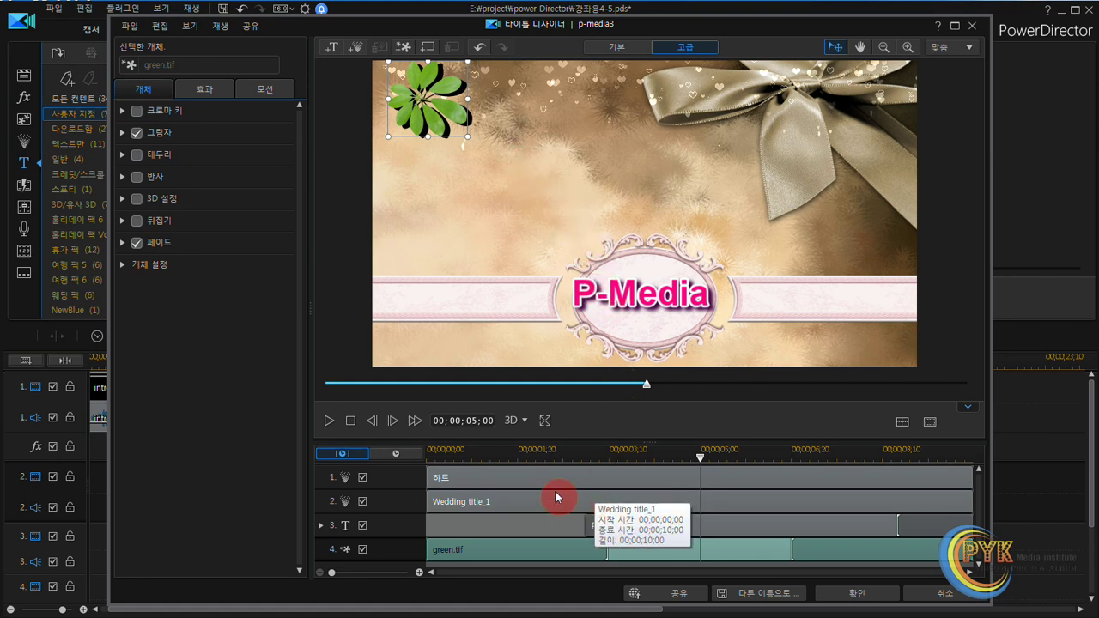
Select the P-Media text track and show its starting effects (시작 효과)
{"action": "left_click", "coordinate": [394, 527]}
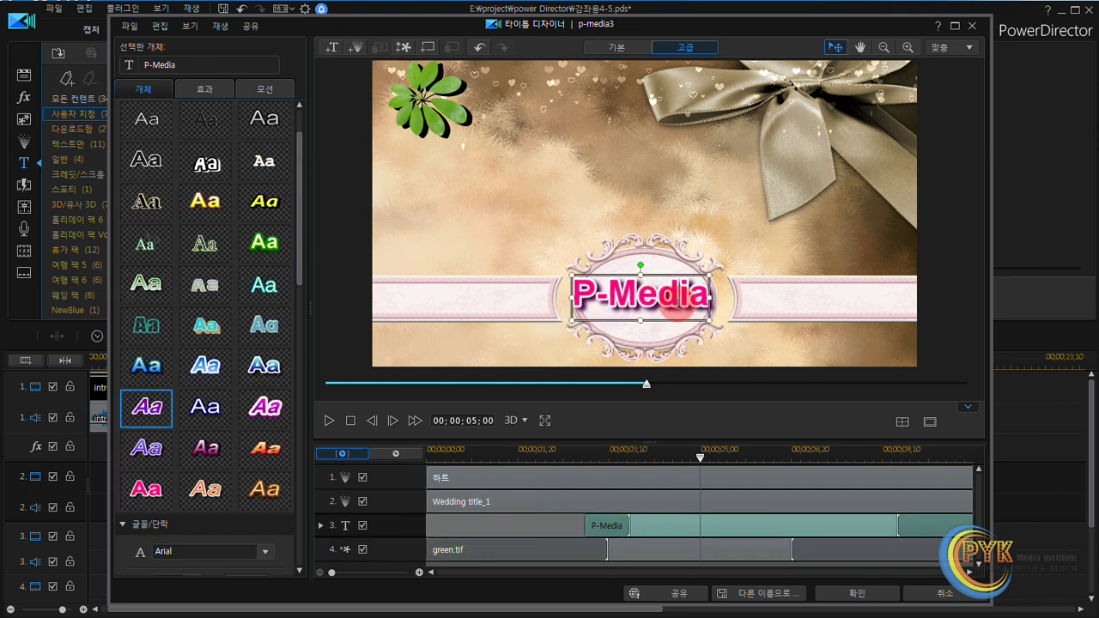
{"action": "left_click", "coordinate": [213, 91]}
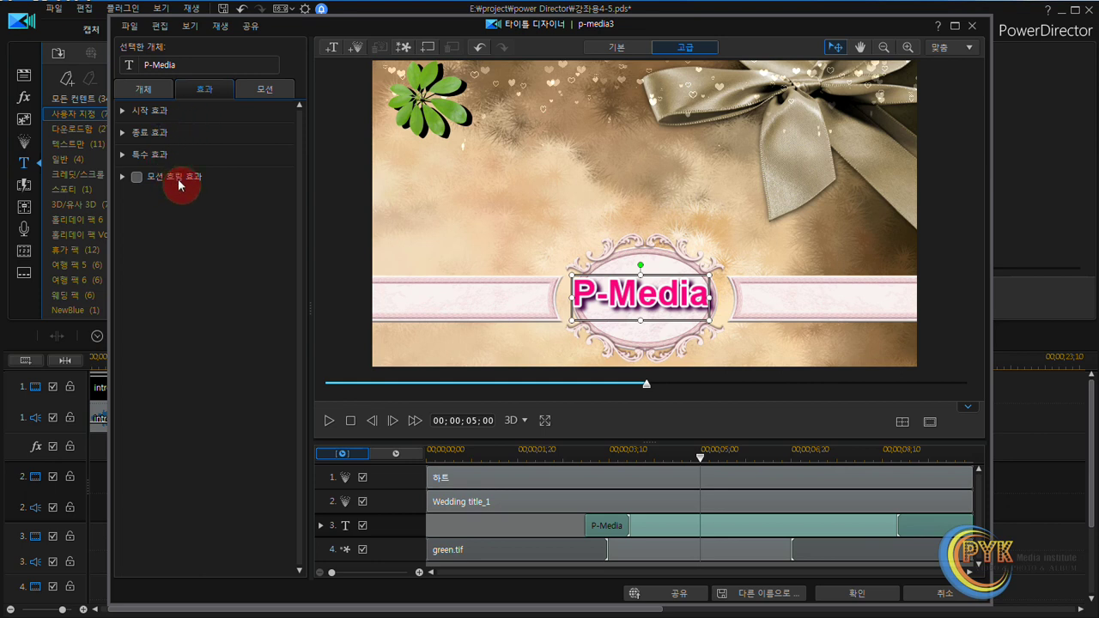
{"action": "left_click", "coordinate": [123, 110]}
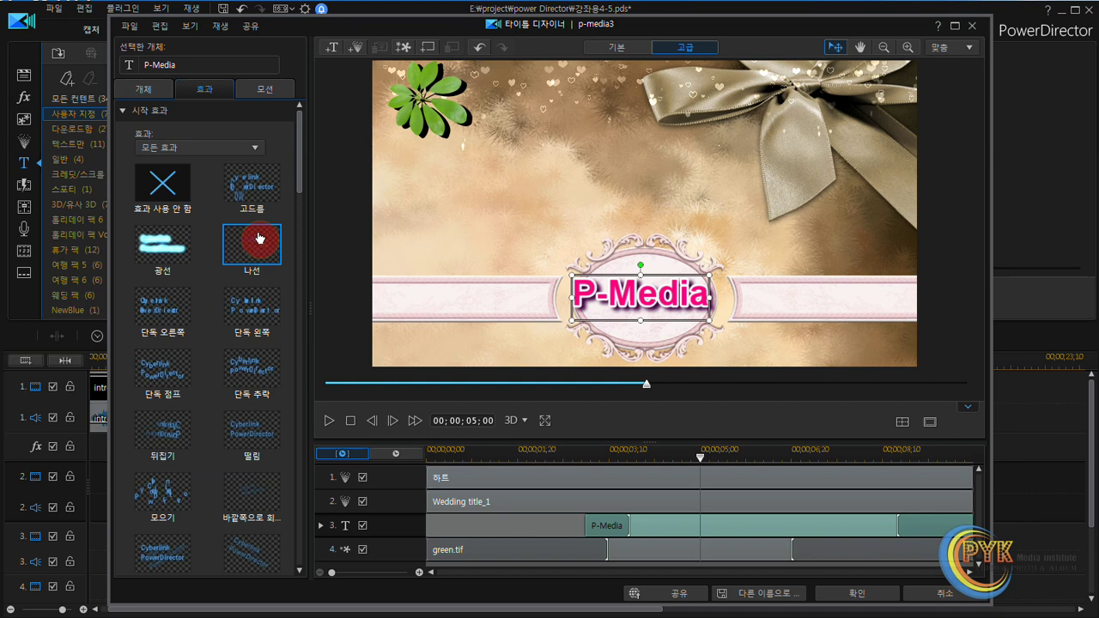
Try the 단독 왼쪽 starting effect on the P-Media text
{"action": "left_click", "coordinate": [261, 218]}
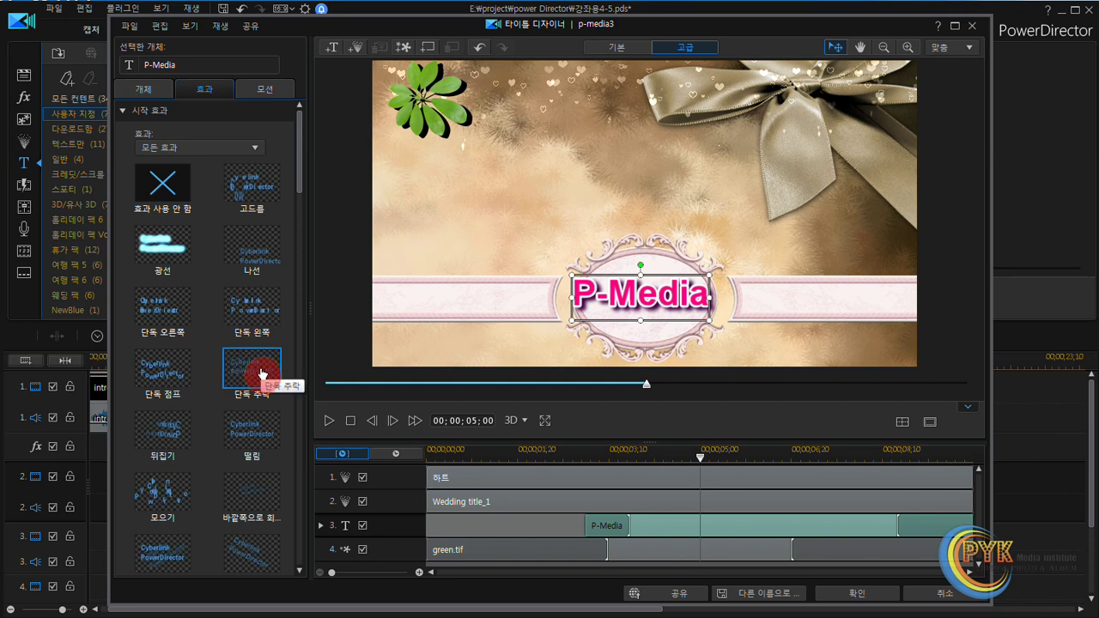
{"action": "left_click", "coordinate": [260, 319]}
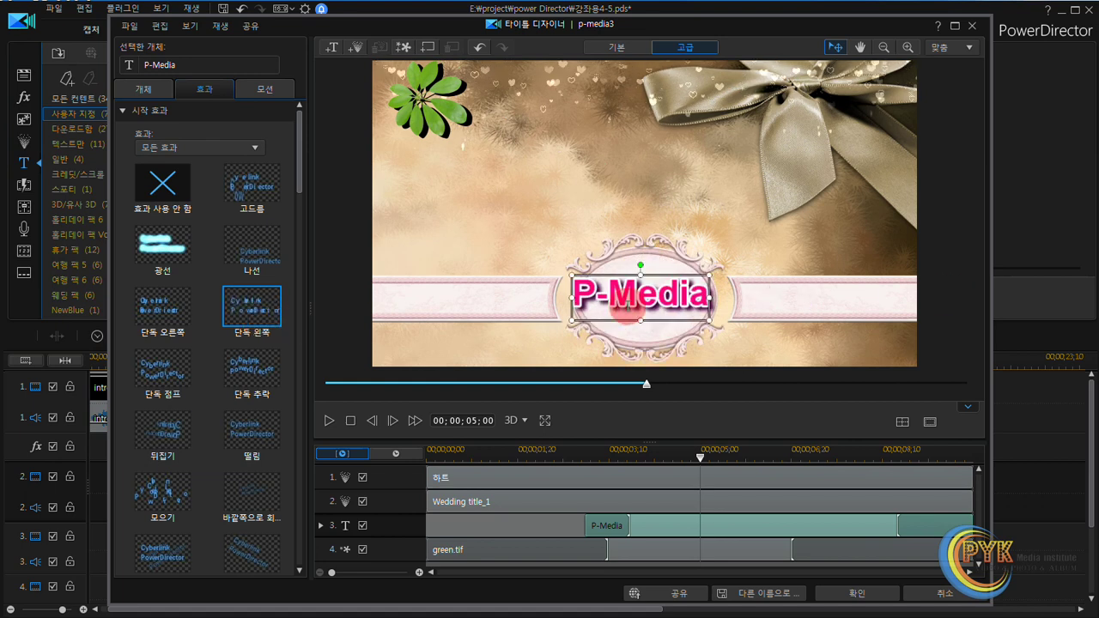
{"action": "left_click", "coordinate": [596, 302]}
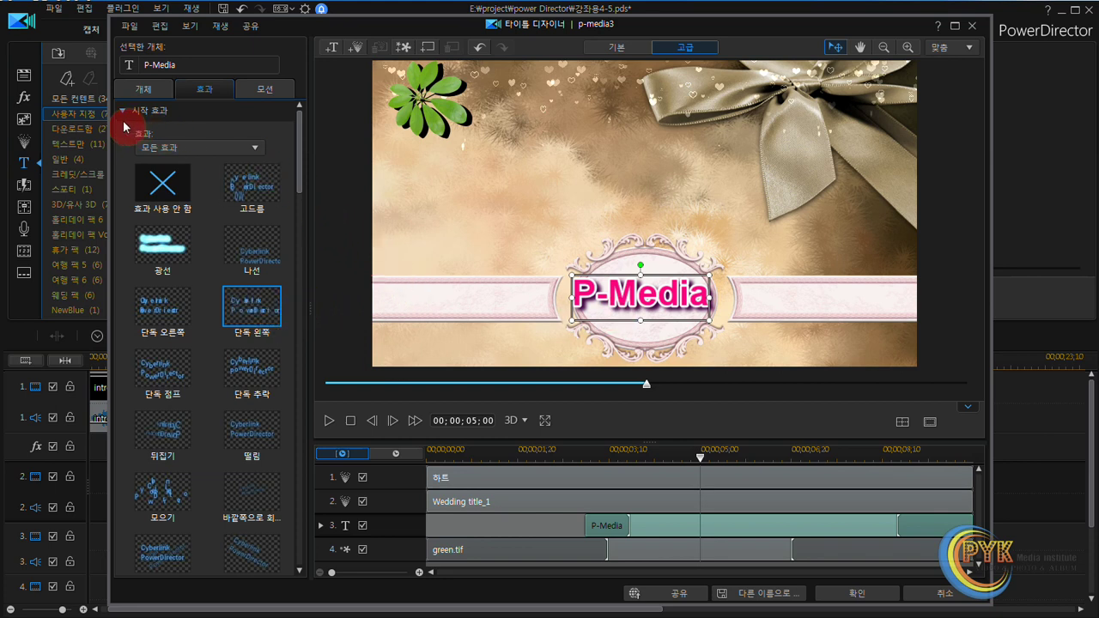
Filter the starting effects to the particle category (입자) and apply 빔인 - 위 to the P-Media text
{"action": "left_click", "coordinate": [255, 148]}
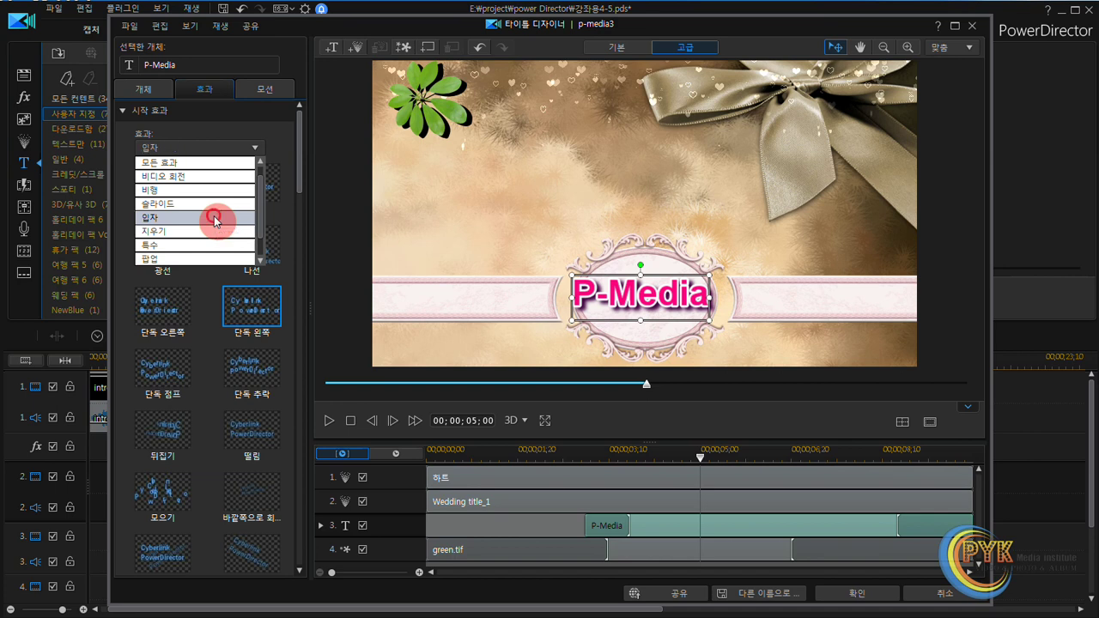
{"action": "left_click", "coordinate": [214, 219]}
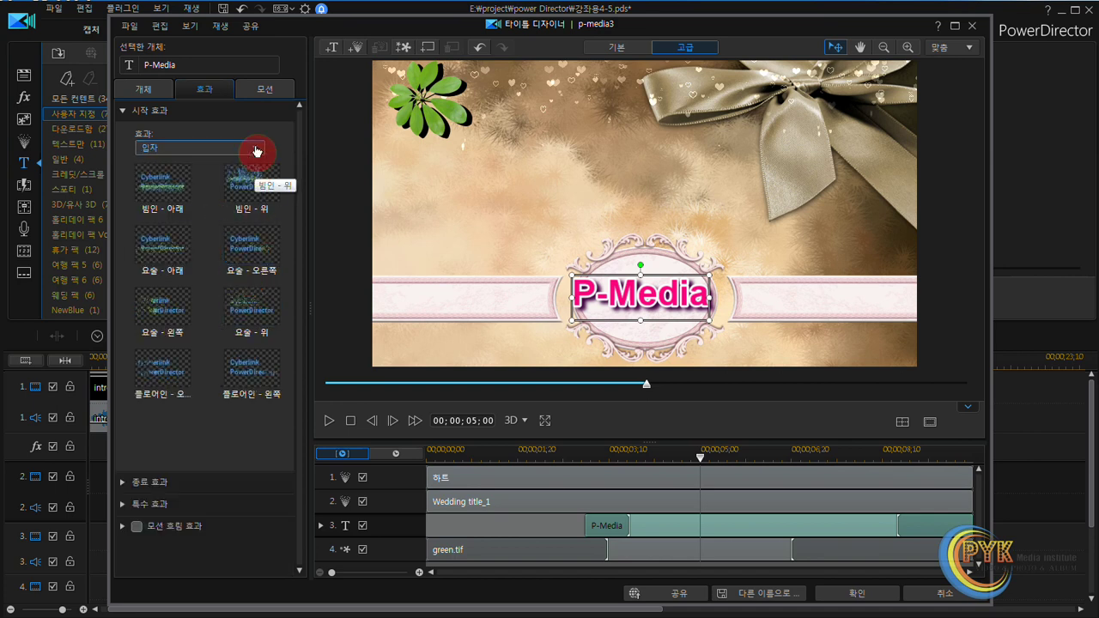
{"action": "left_click", "coordinate": [257, 203]}
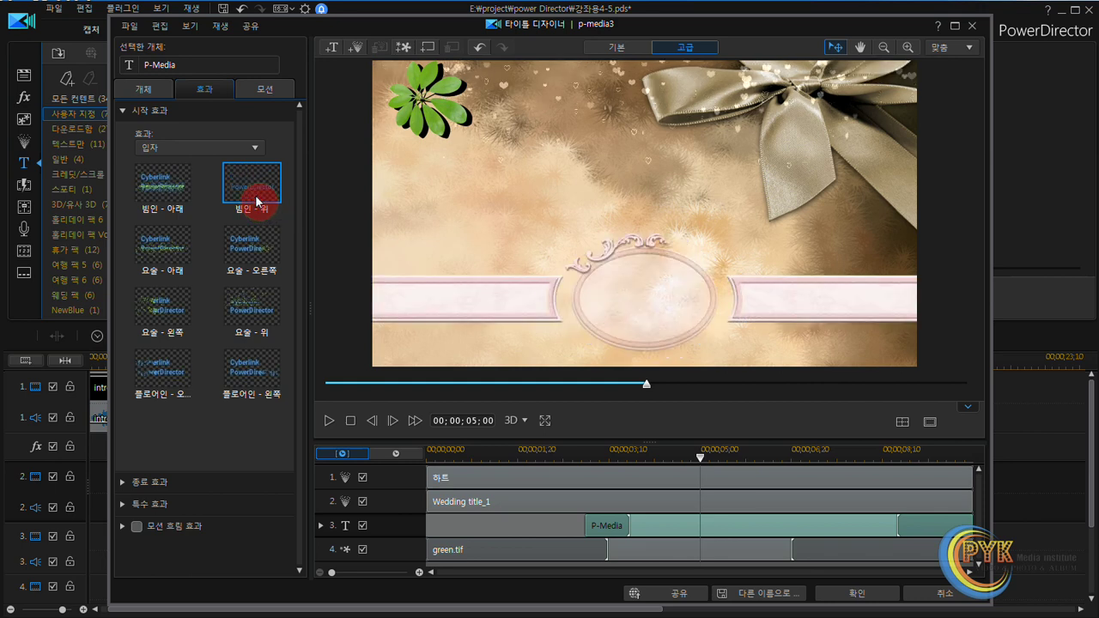
{"action": "left_click", "coordinate": [691, 311]}
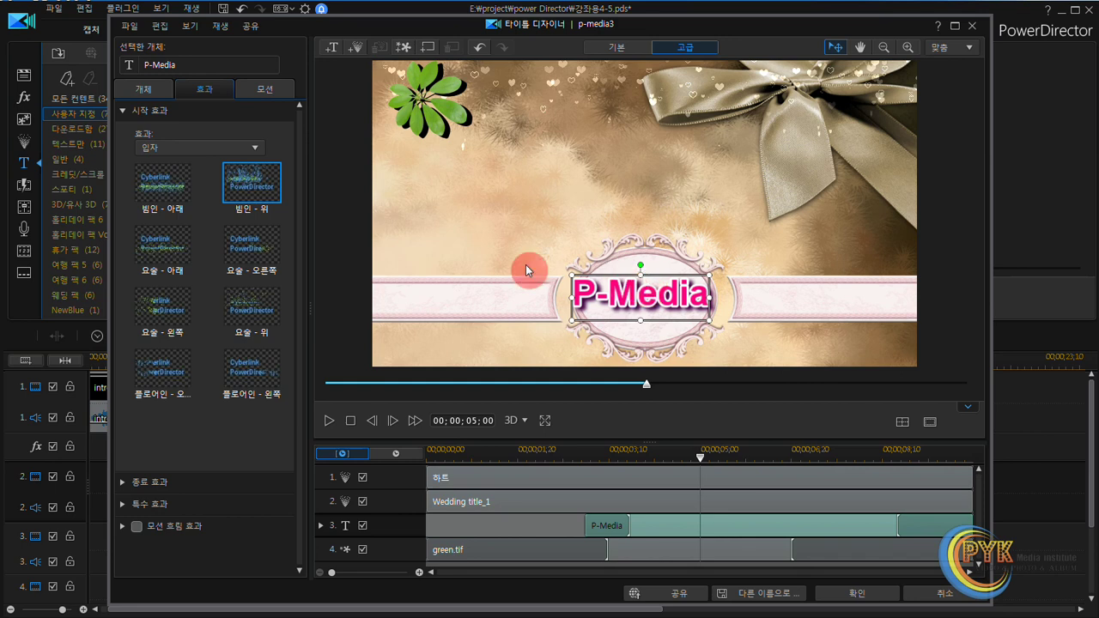
{"action": "left_click", "coordinate": [122, 115]}
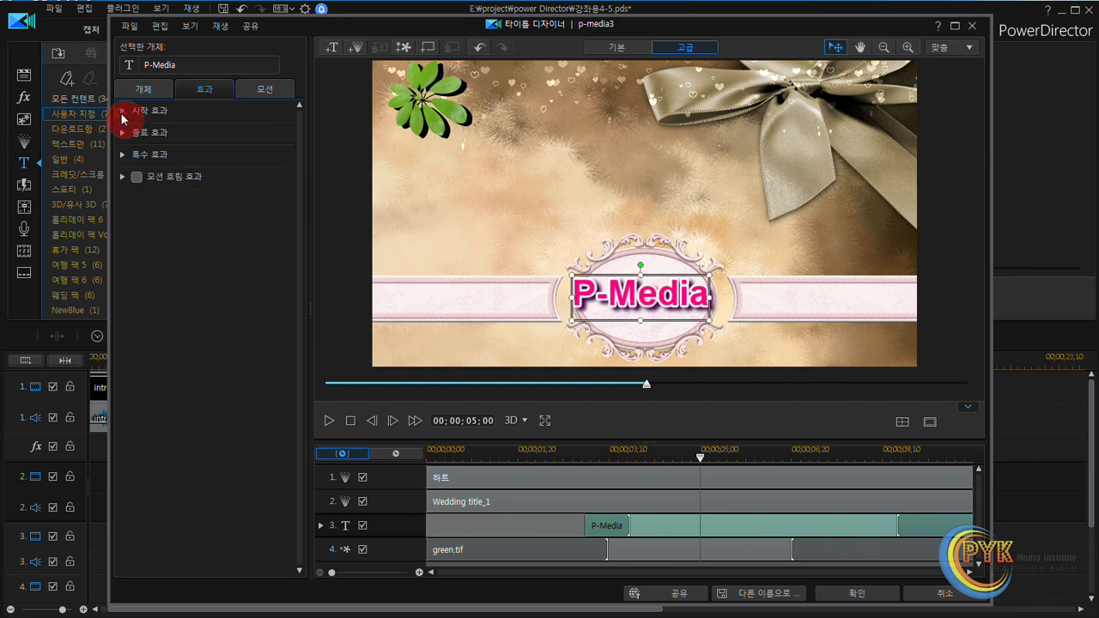
Apply the 오른쪽 흐림 ending effect (종료 효과) from the 특수 category to the P-Media text and preview the title
{"action": "left_click", "coordinate": [136, 132]}
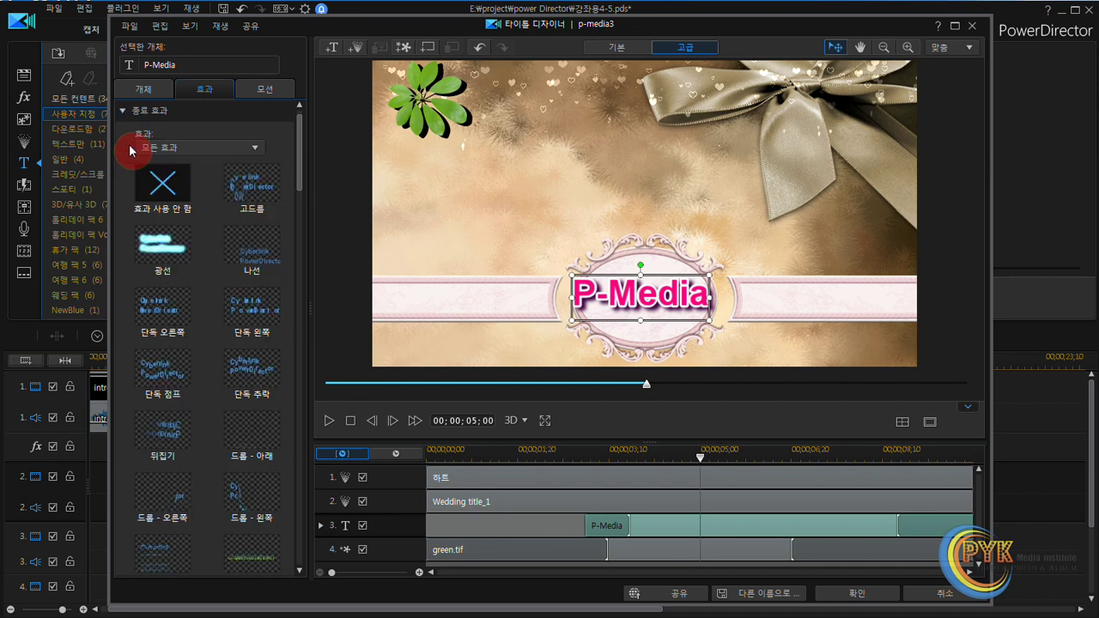
{"action": "left_click", "coordinate": [212, 149]}
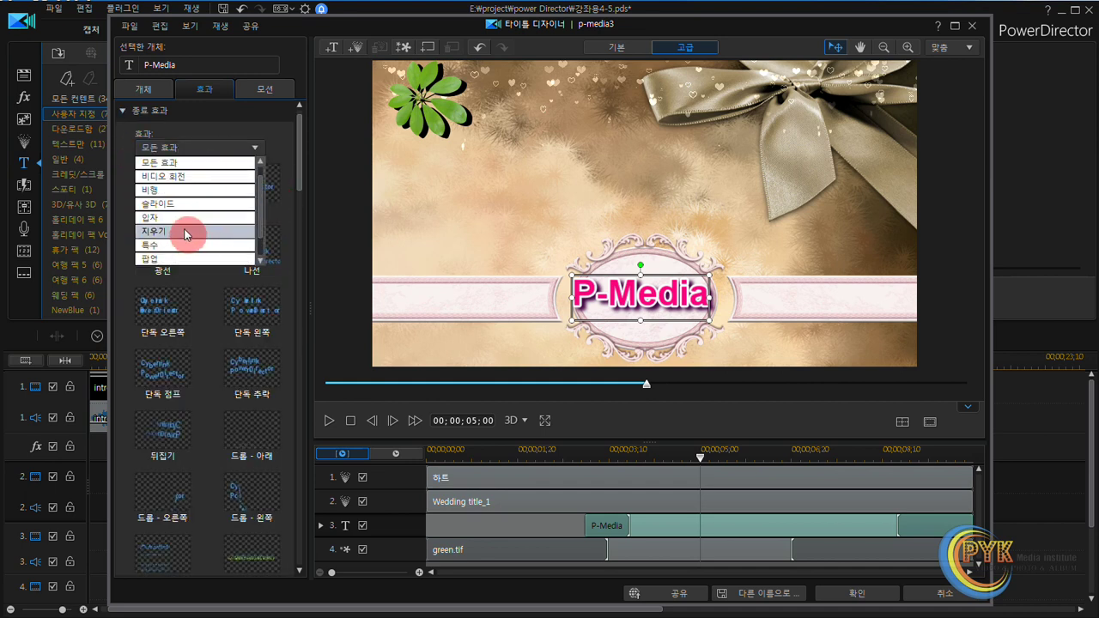
{"action": "left_click", "coordinate": [188, 231]}
{"action": "left_click", "coordinate": [197, 175]}
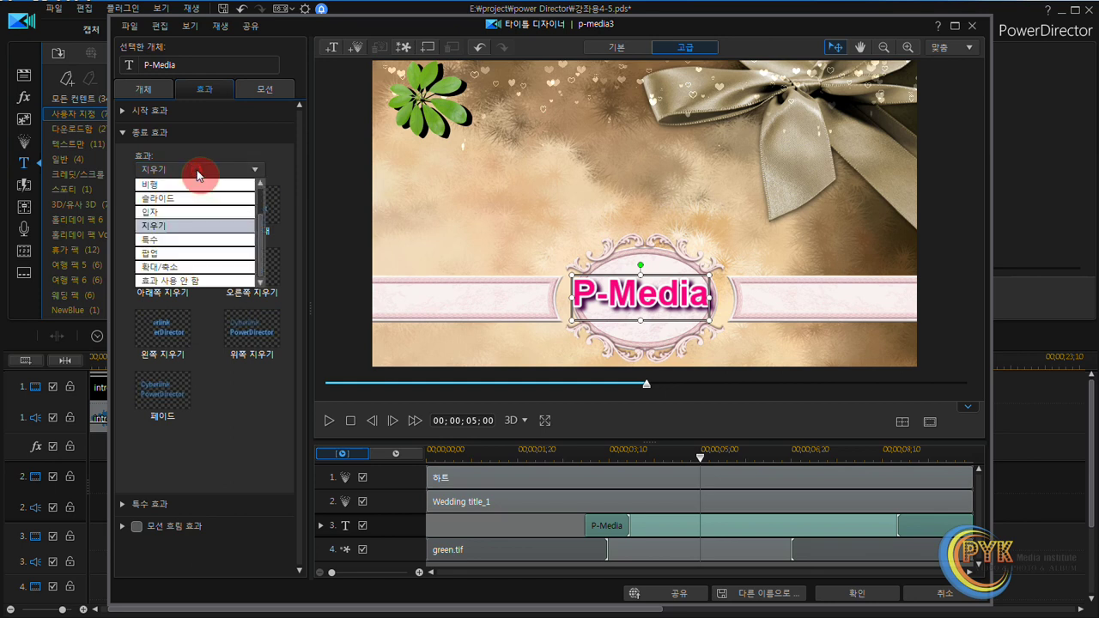
{"action": "left_click", "coordinate": [197, 245]}
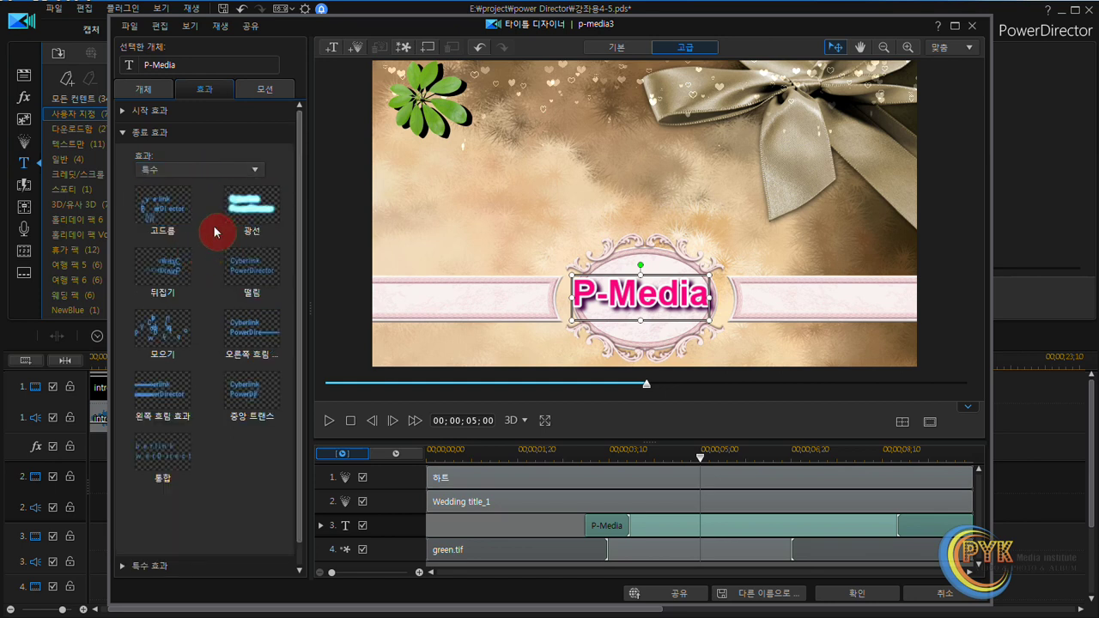
{"action": "left_click", "coordinate": [258, 335]}
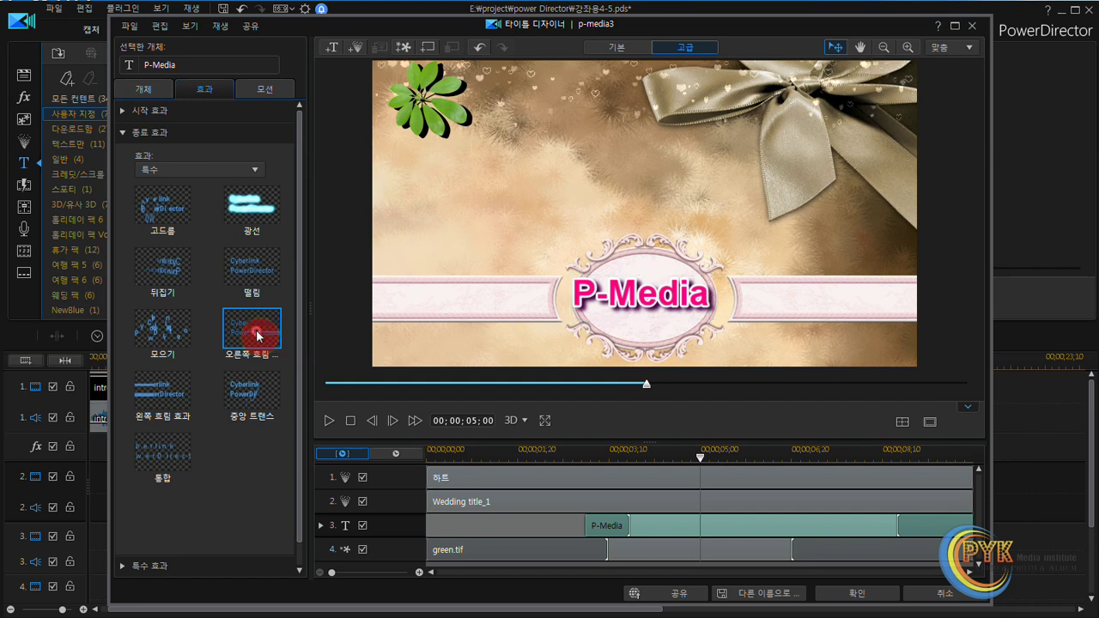
{"action": "left_click", "coordinate": [348, 421]}
{"action": "left_click", "coordinate": [327, 422]}
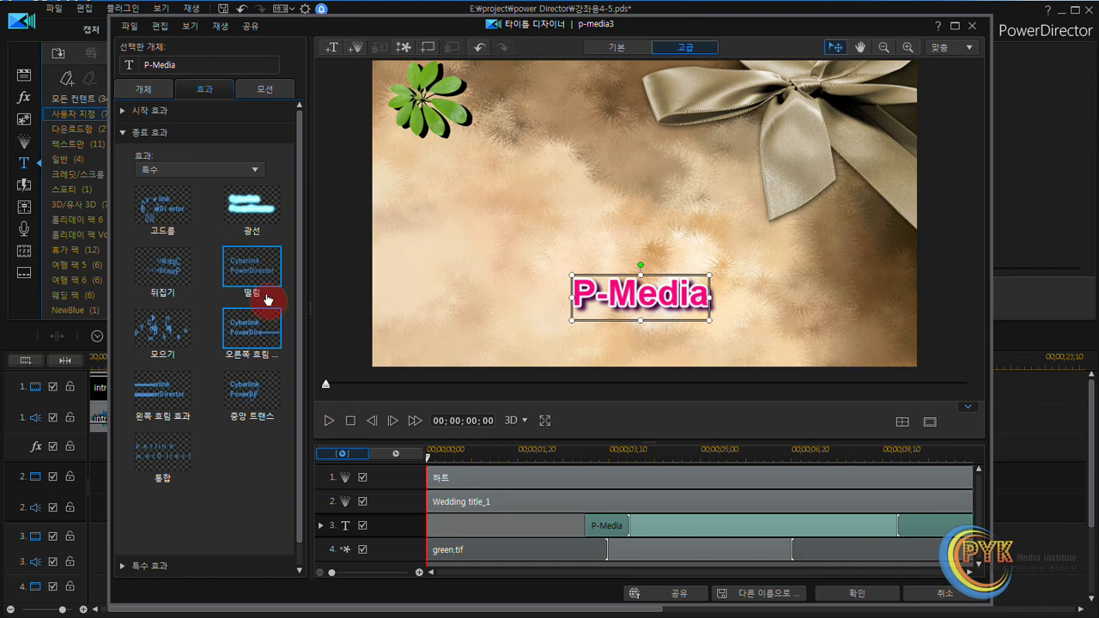
{"action": "left_click", "coordinate": [123, 133]}
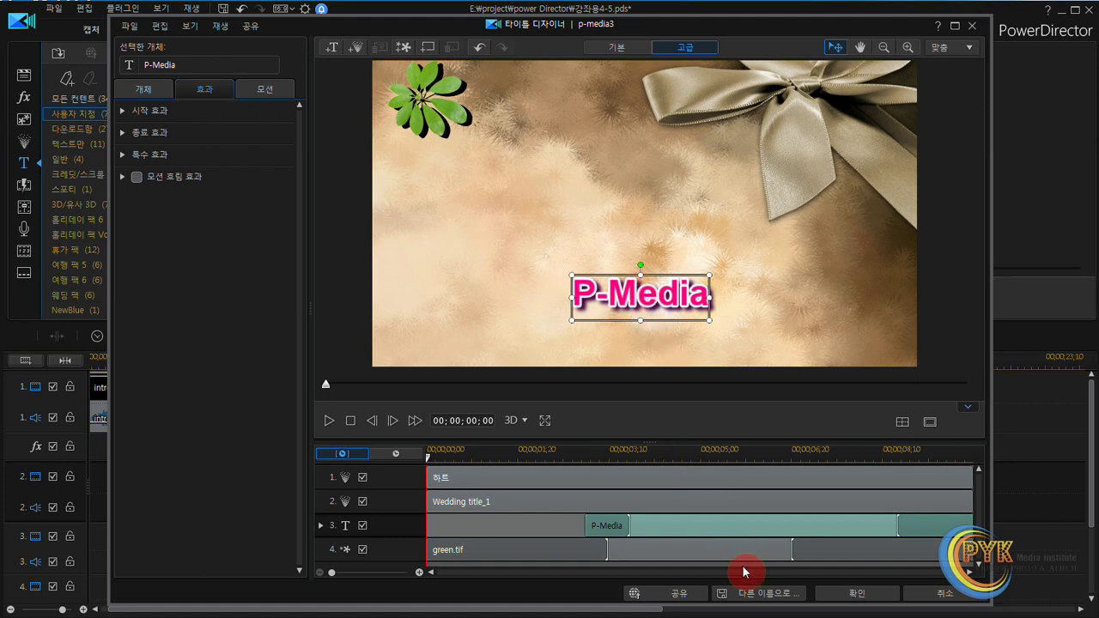
Save the title as a custom template named p-media5
{"action": "left_click", "coordinate": [760, 590]}
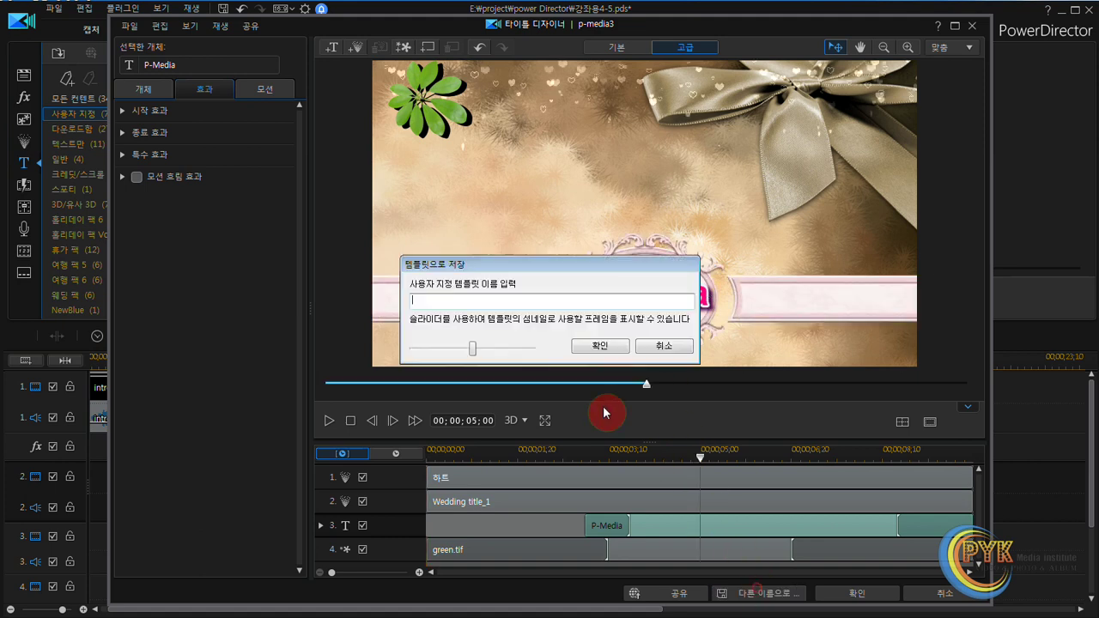
{"action": "left_click", "coordinate": [511, 293]}
{"action": "type", "text": "p-media5"}
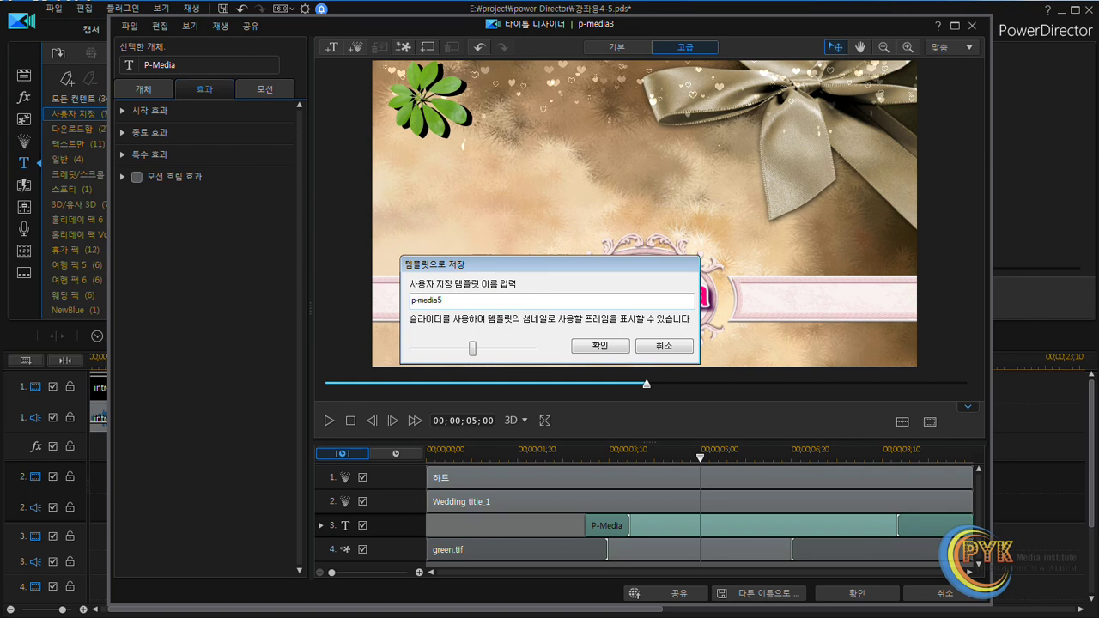
{"action": "left_click", "coordinate": [509, 292]}
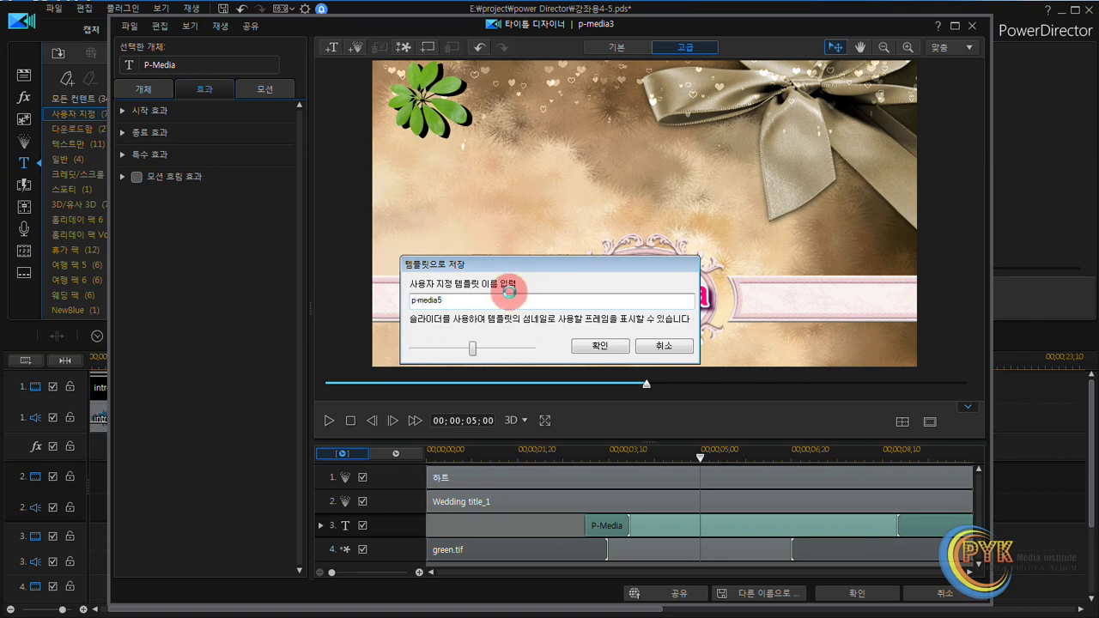
{"action": "key", "text": "Return"}
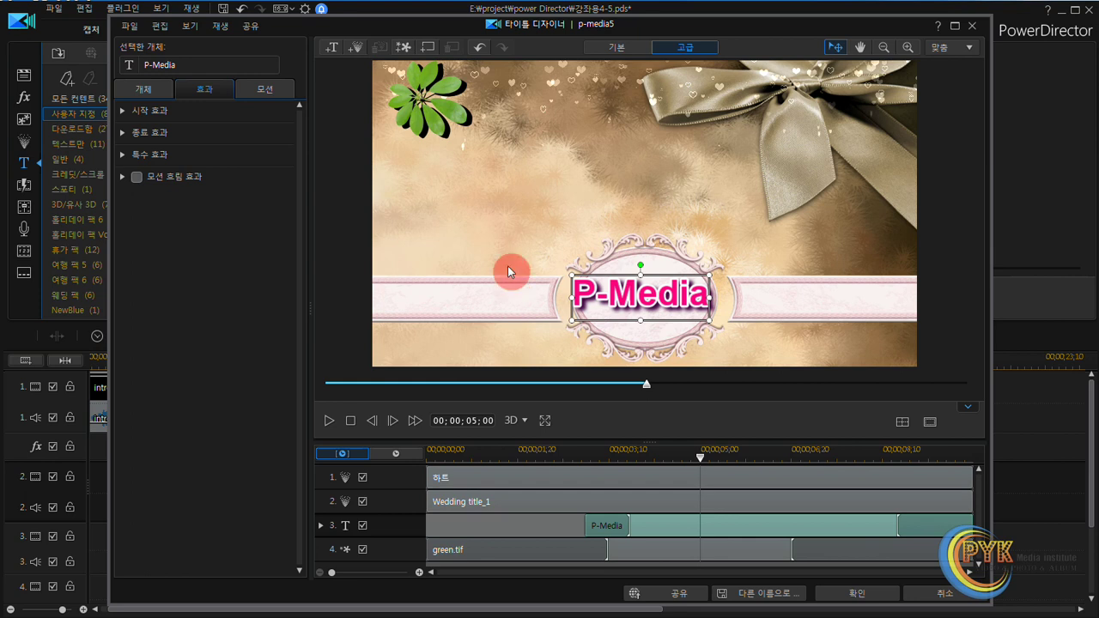
Apply the 불 (fire) special effect to the P-Media text, accepting the reset of its existing effects and keyframes
{"action": "left_click", "coordinate": [123, 156]}
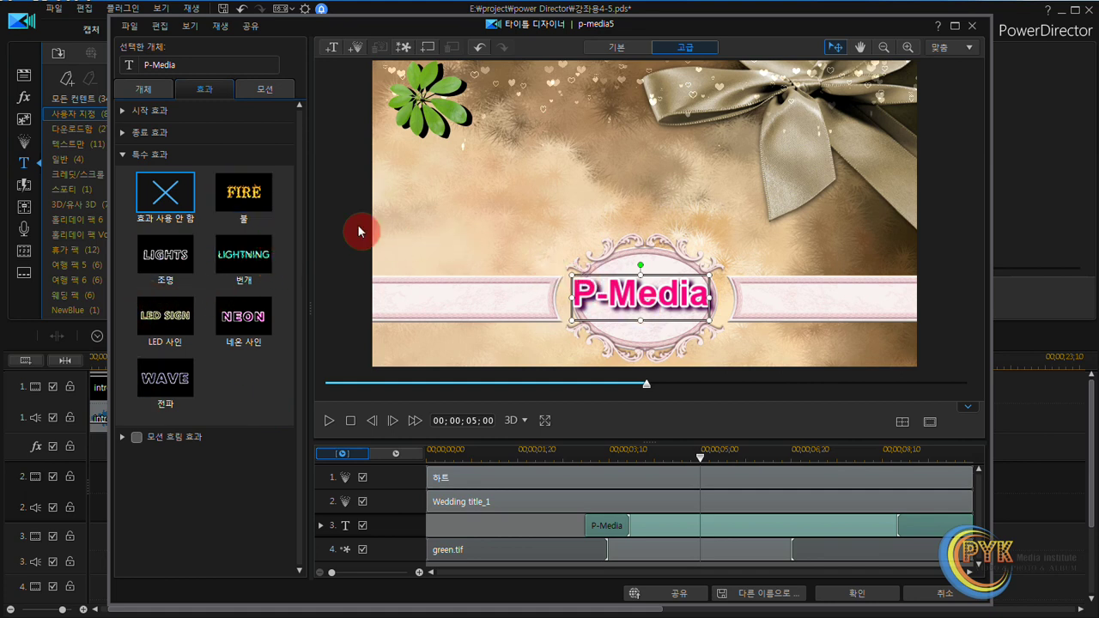
{"action": "left_click", "coordinate": [257, 204]}
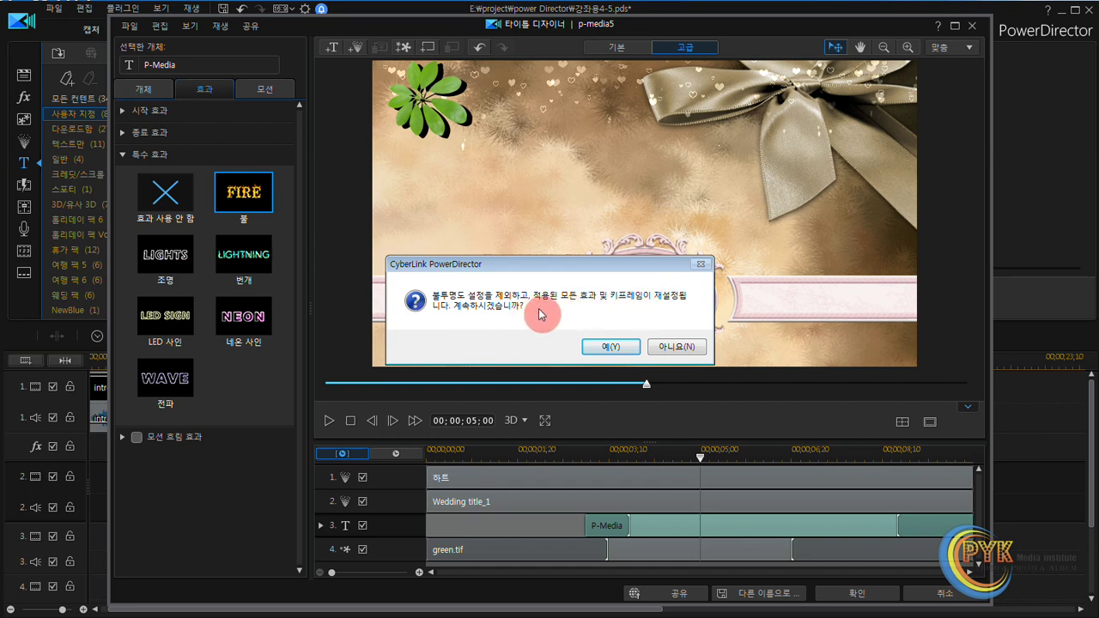
{"action": "left_click_drag", "start_coordinate": [538, 266], "coordinate": [508, 127]}
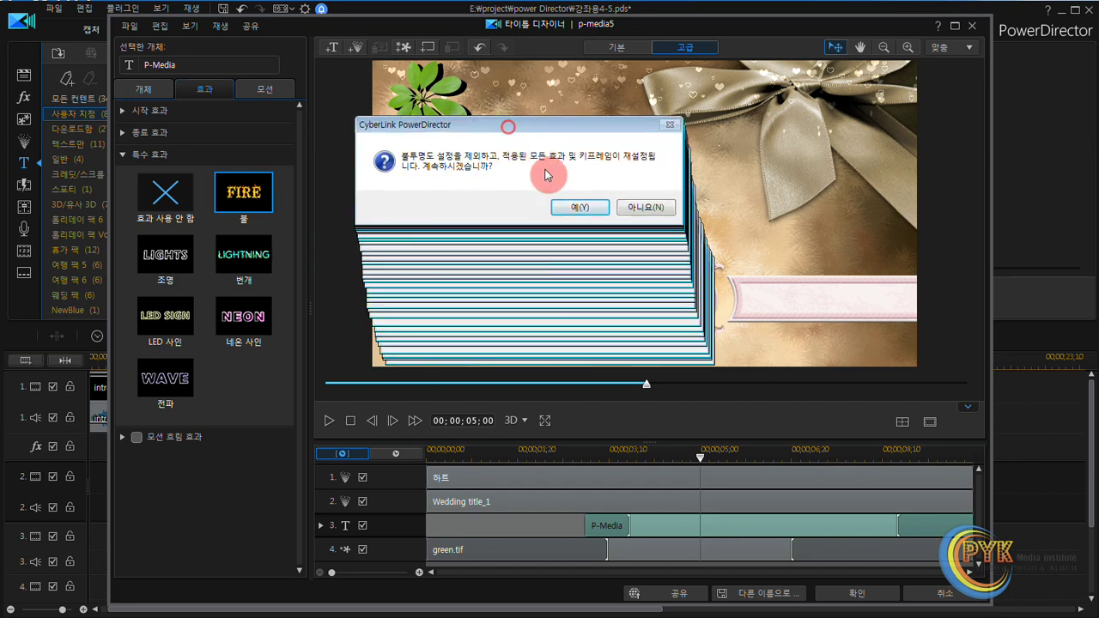
{"action": "left_click", "coordinate": [581, 209]}
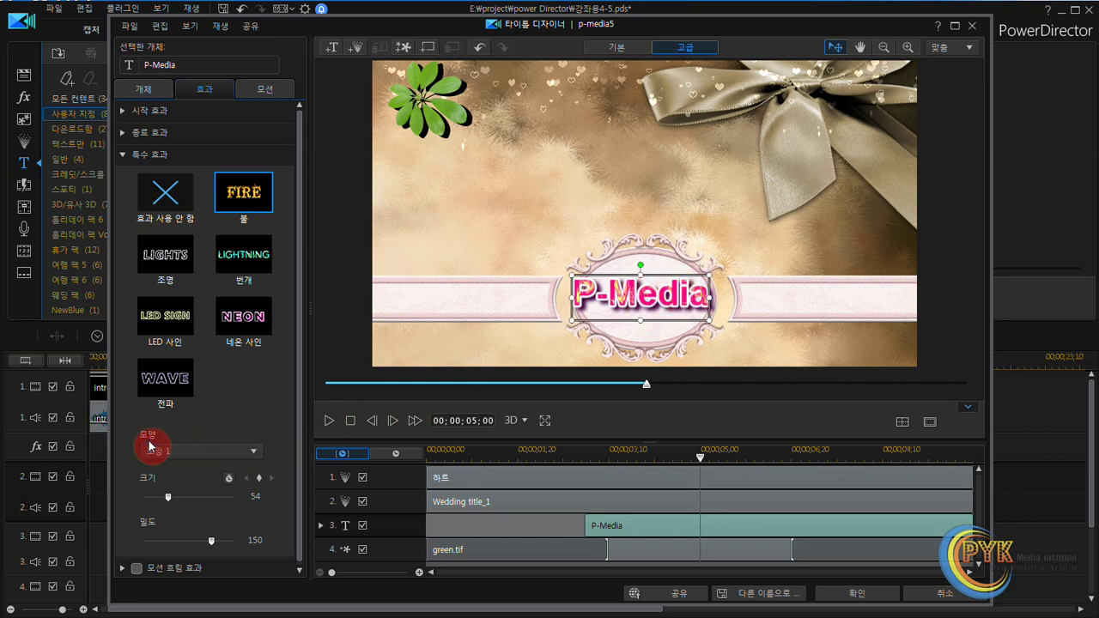
Try the shapes 모양 2, 모양 3, 모양 5 and 모양 6 for the fire effect on the P-Media text
{"action": "left_click", "coordinate": [253, 451]}
{"action": "left_click", "coordinate": [226, 480]}
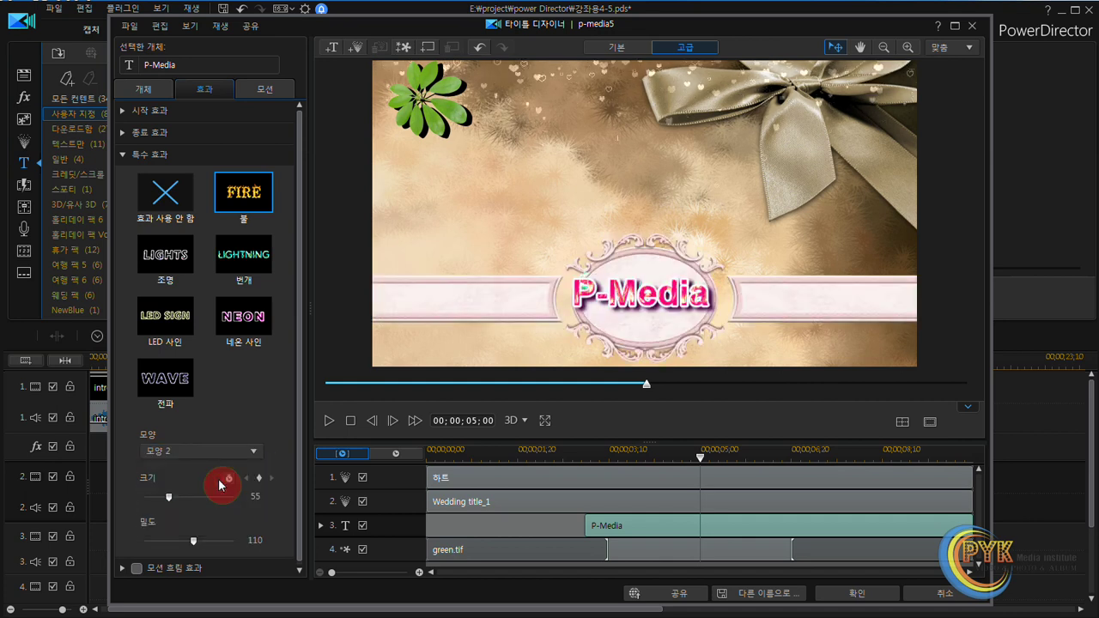
{"action": "left_click", "coordinate": [236, 452]}
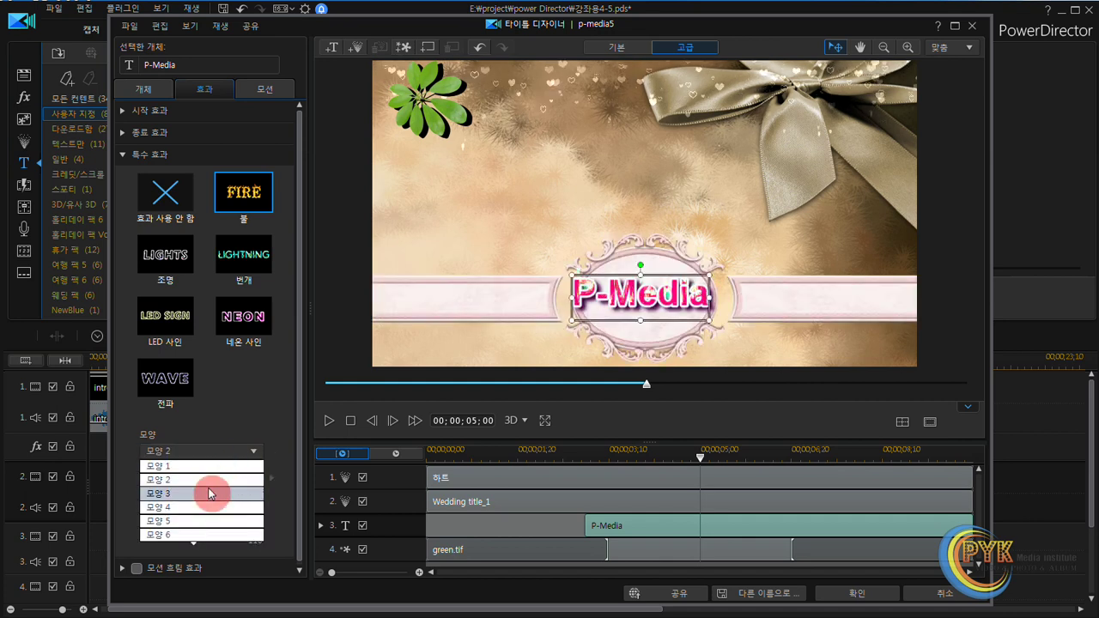
{"action": "left_click", "coordinate": [205, 495]}
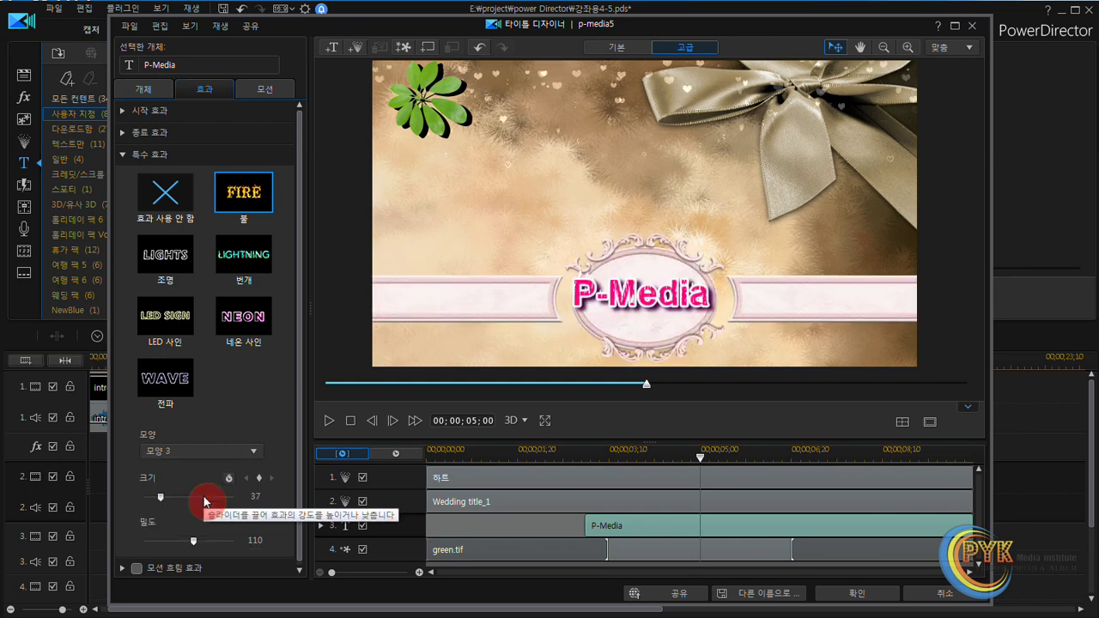
{"action": "left_click", "coordinate": [232, 451]}
{"action": "left_click", "coordinate": [216, 520]}
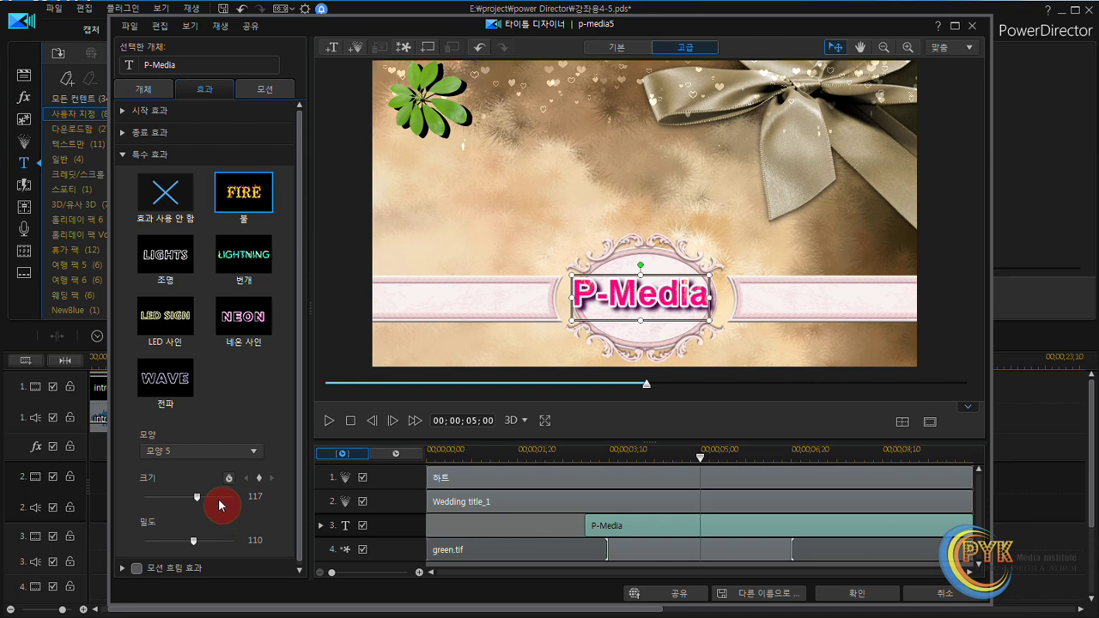
{"action": "left_click", "coordinate": [244, 461]}
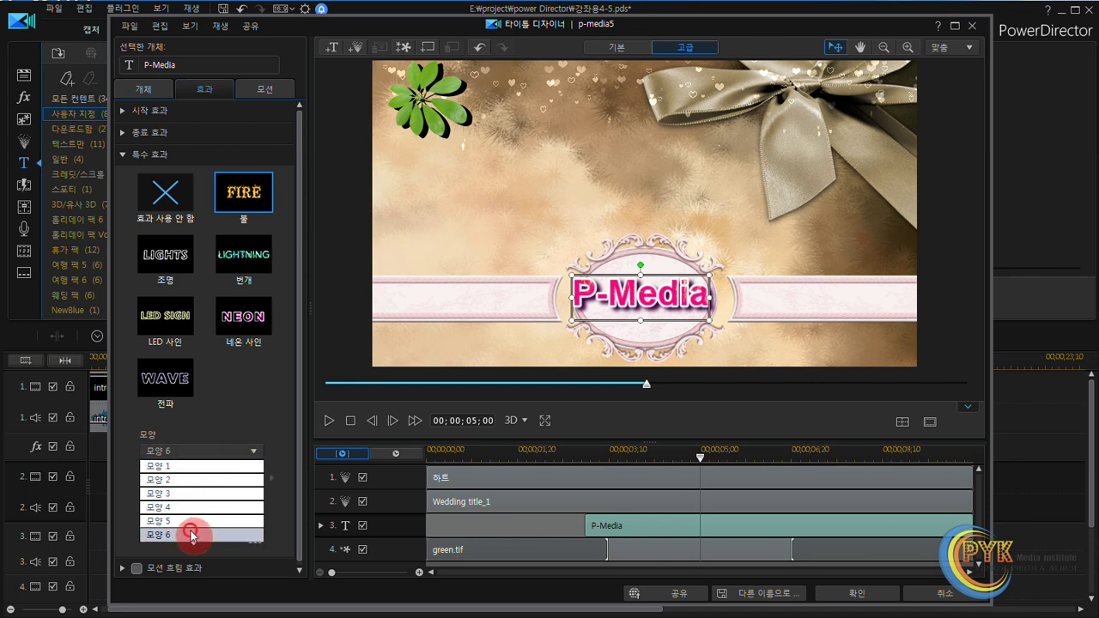
{"action": "left_click", "coordinate": [190, 536]}
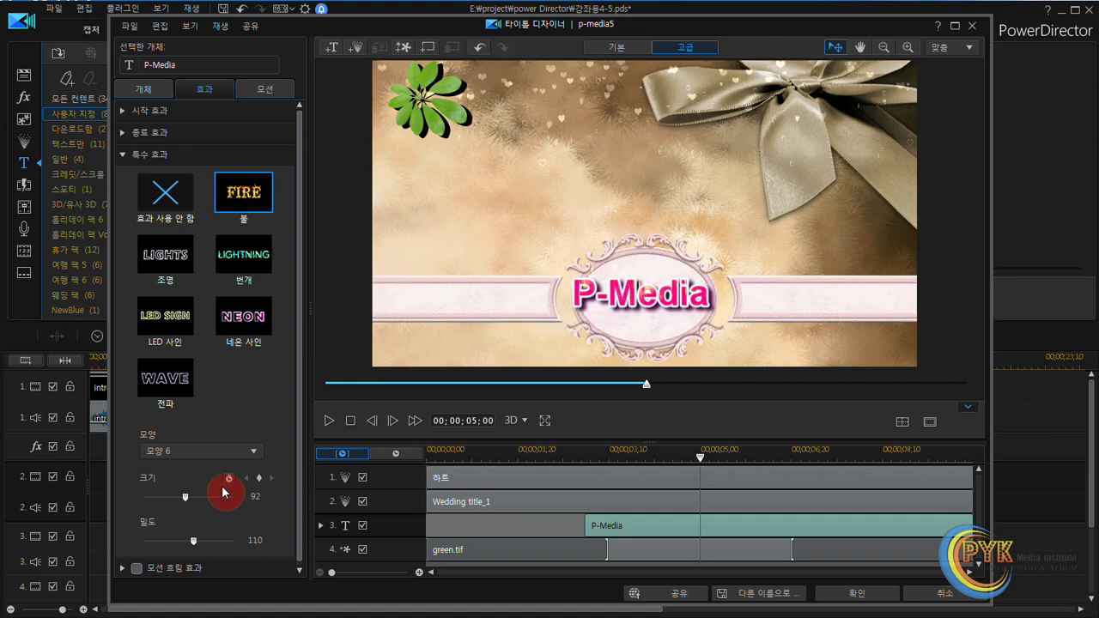
Set the fire effect's shape back to 모양 1 and its size (크기) to 76
{"action": "left_click", "coordinate": [246, 456]}
{"action": "left_click", "coordinate": [235, 467]}
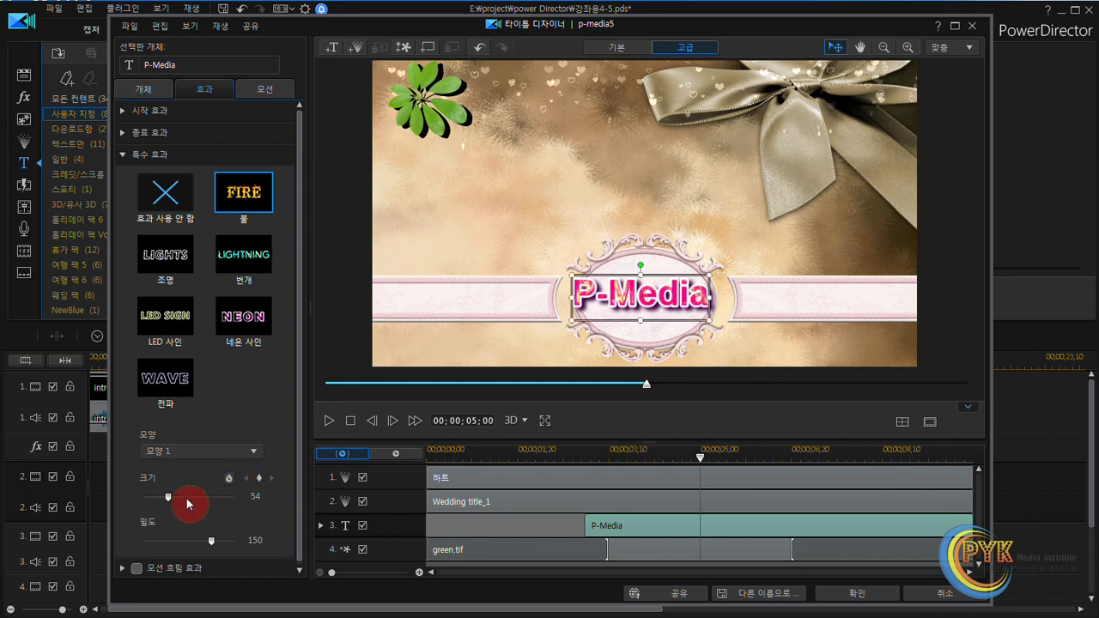
{"action": "left_click_drag", "start_coordinate": [170, 498], "coordinate": [177, 497]}
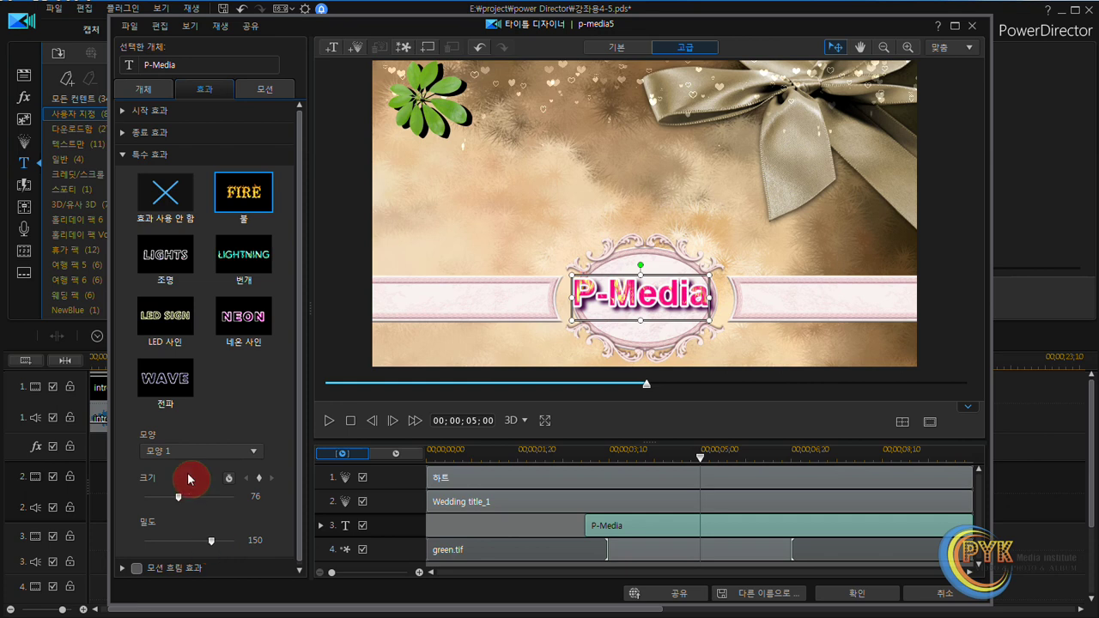
Apply the 조명 (lights) special effect to the P-Media text and set its tail colour (테일 색상) to red
{"action": "left_click", "coordinate": [174, 278]}
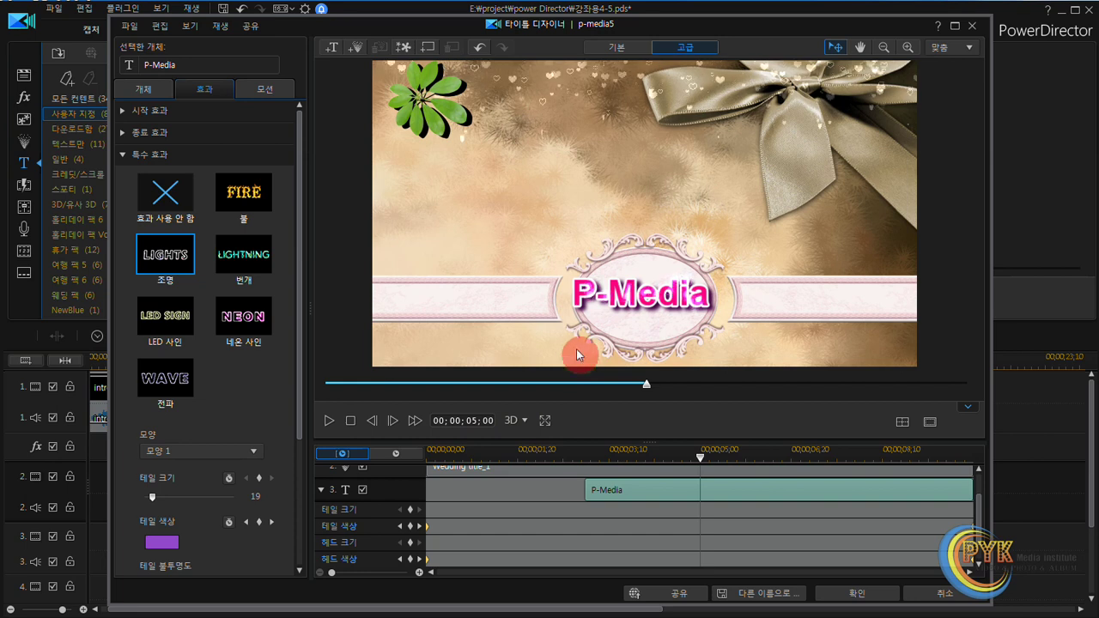
{"action": "left_click", "coordinate": [660, 300]}
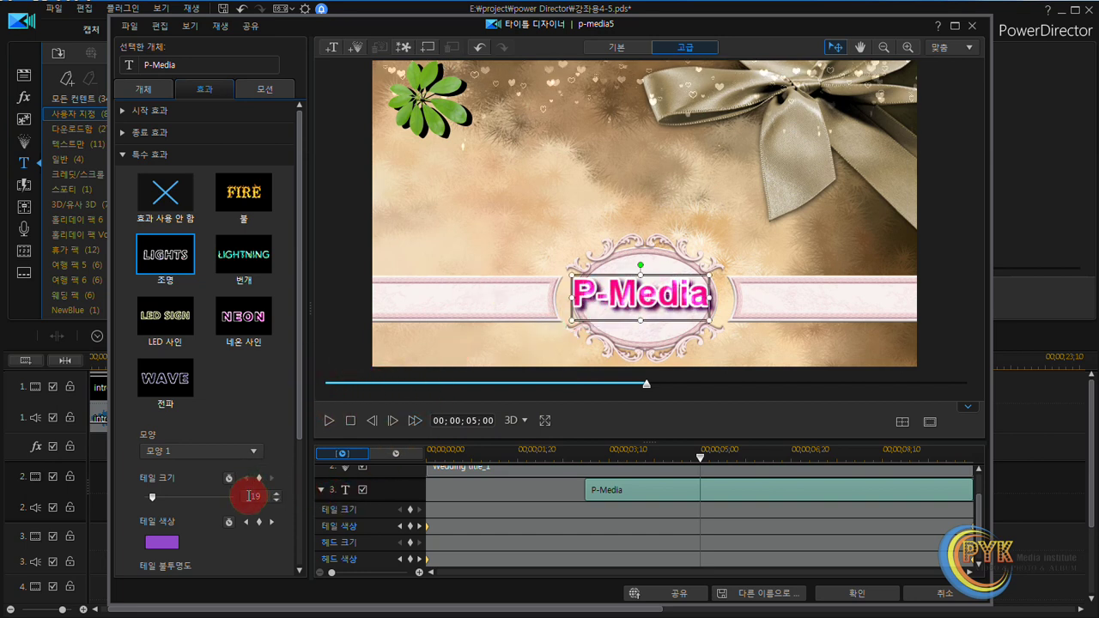
{"action": "left_click", "coordinate": [168, 542]}
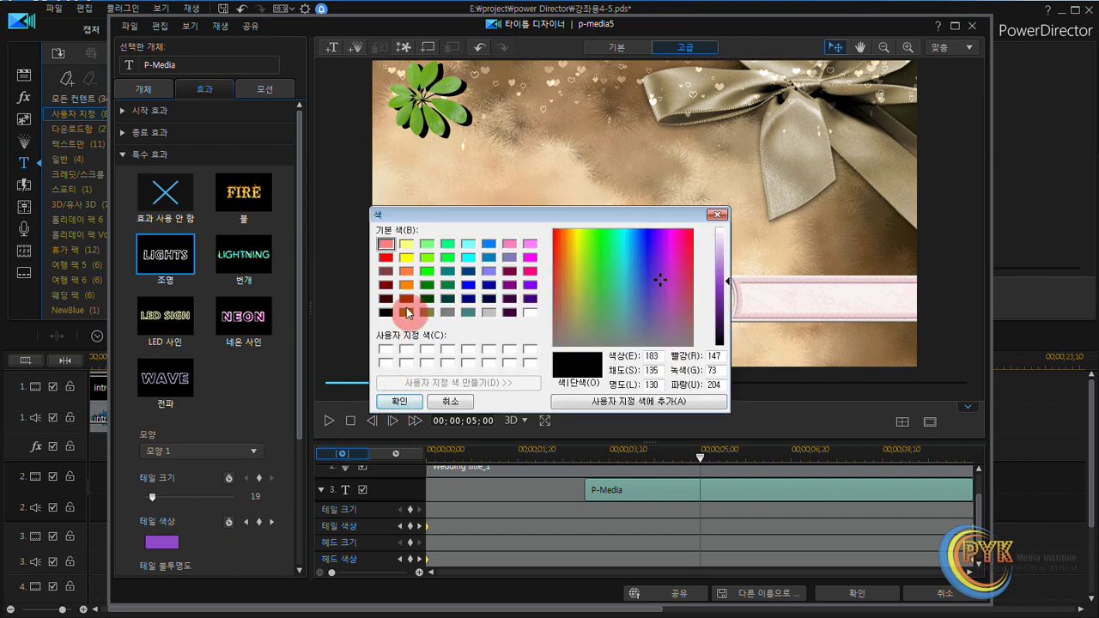
{"action": "left_click", "coordinate": [385, 257]}
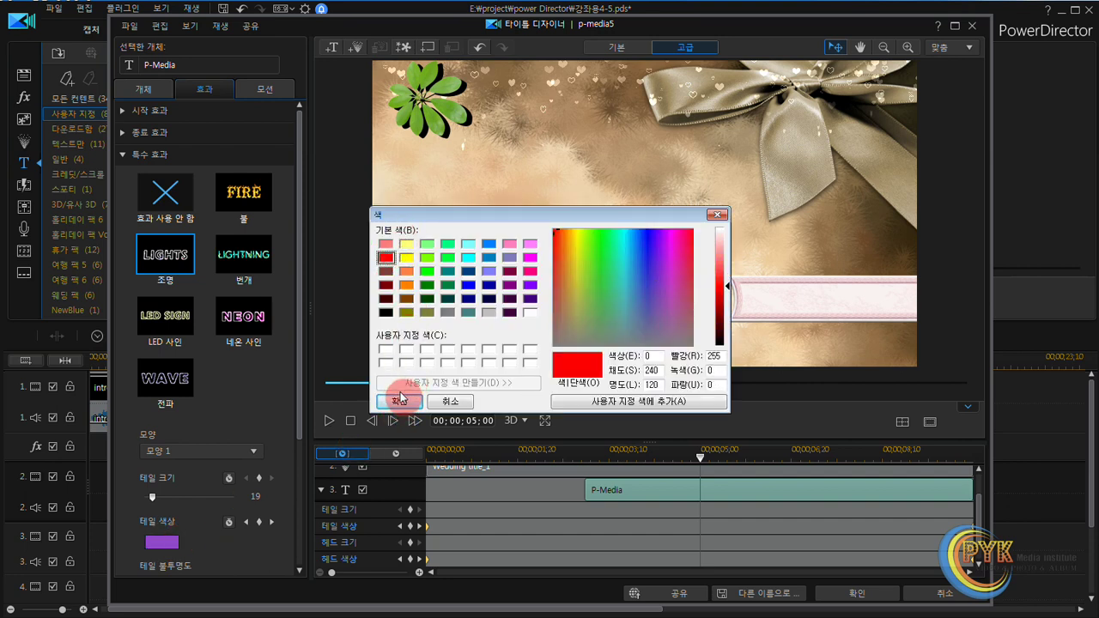
{"action": "left_click", "coordinate": [399, 401]}
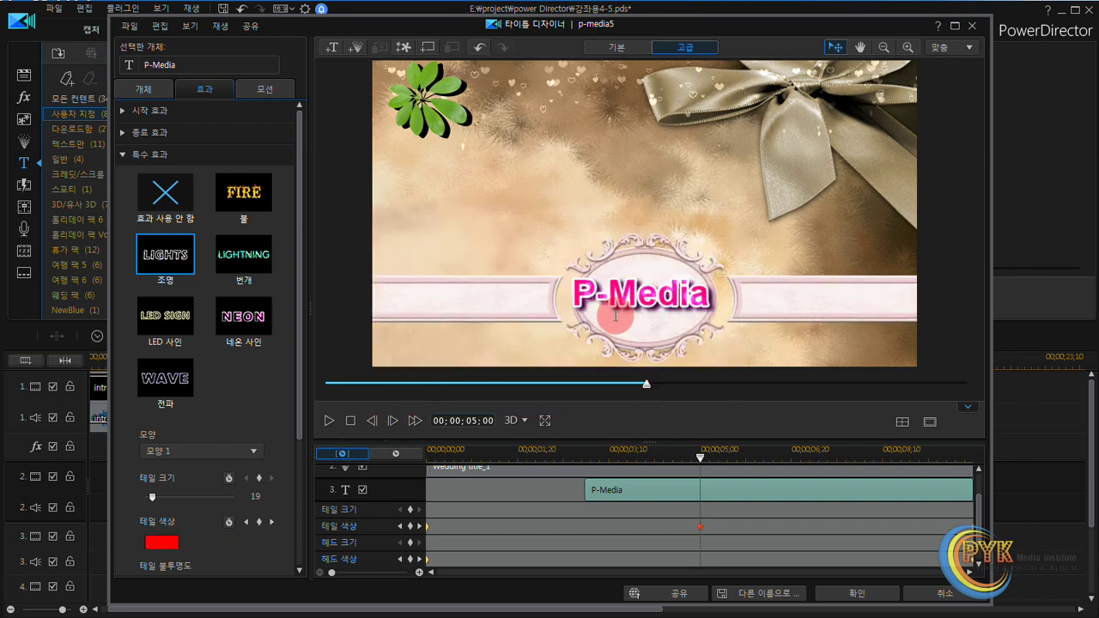
{"action": "left_click", "coordinate": [652, 302]}
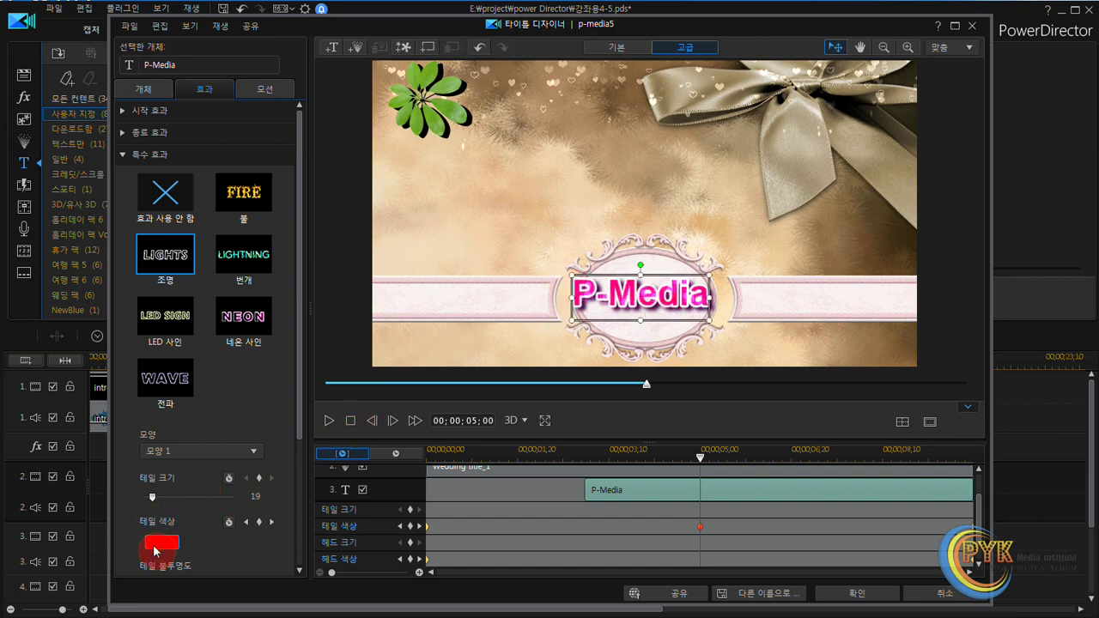
Set the lights effect's tail colour (테일 색상) to cyan and its tail size (테일 크기) to 34
{"action": "left_click", "coordinate": [158, 539]}
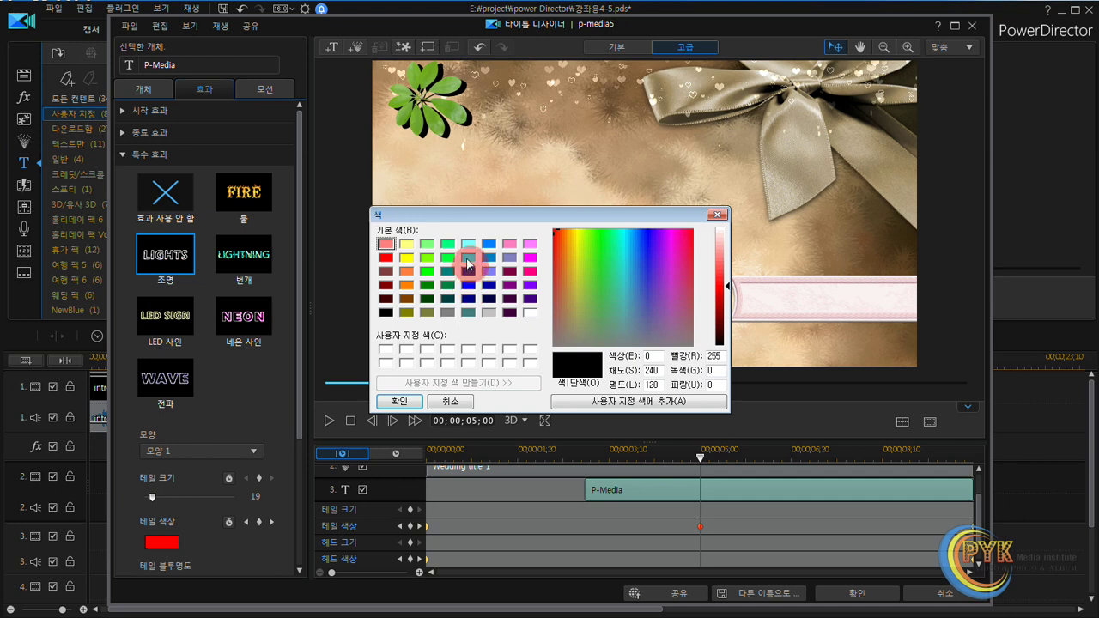
{"action": "left_click", "coordinate": [468, 257]}
{"action": "left_click", "coordinate": [403, 401]}
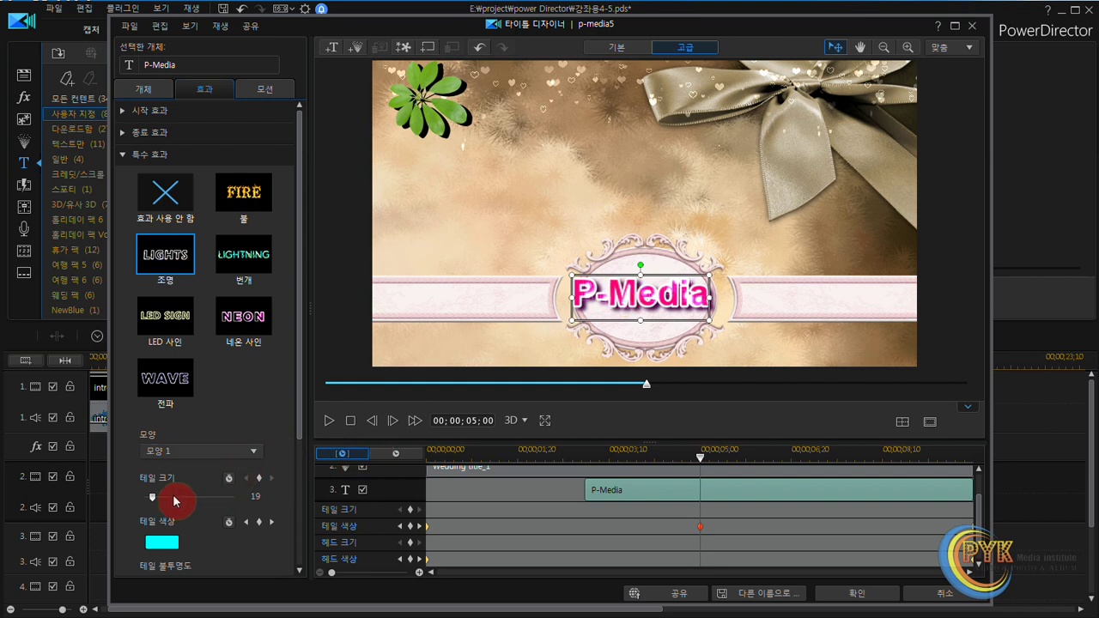
{"action": "left_click_drag", "start_coordinate": [153, 495], "coordinate": [160, 503]}
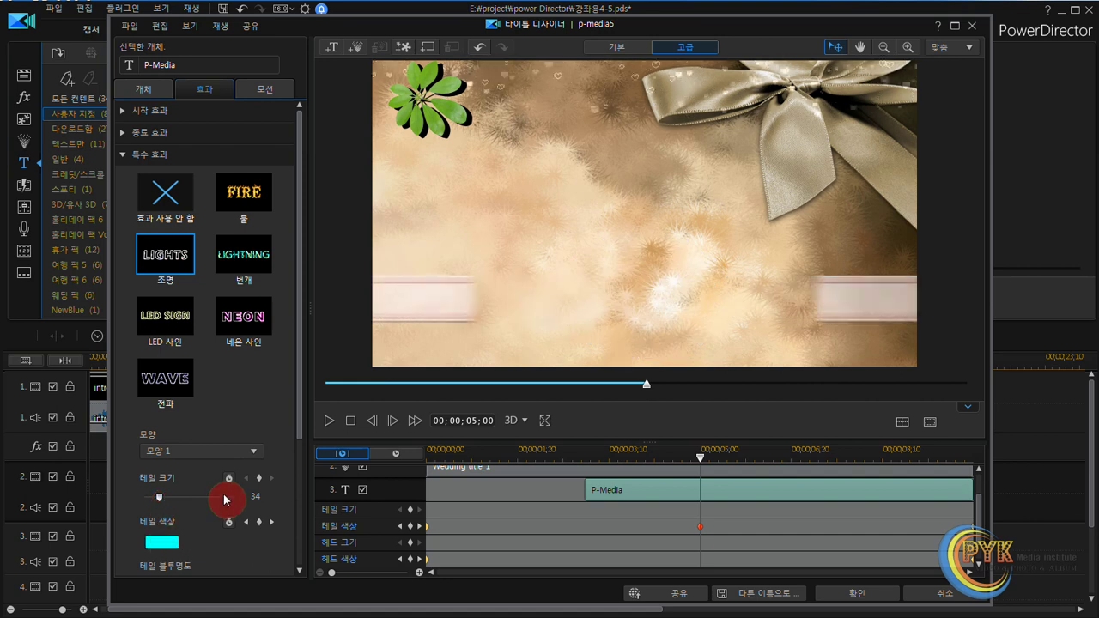
{"action": "left_click", "coordinate": [613, 331]}
{"action": "left_click", "coordinate": [658, 311]}
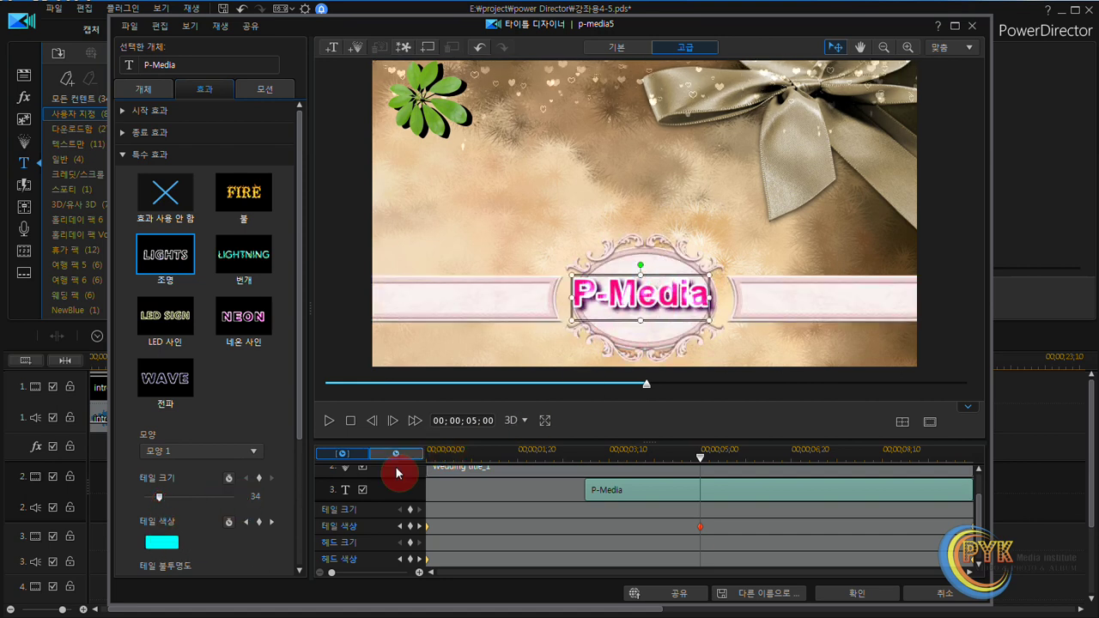
Change the lights effect's shape (모양) to 모양 2
{"action": "left_click", "coordinate": [204, 455]}
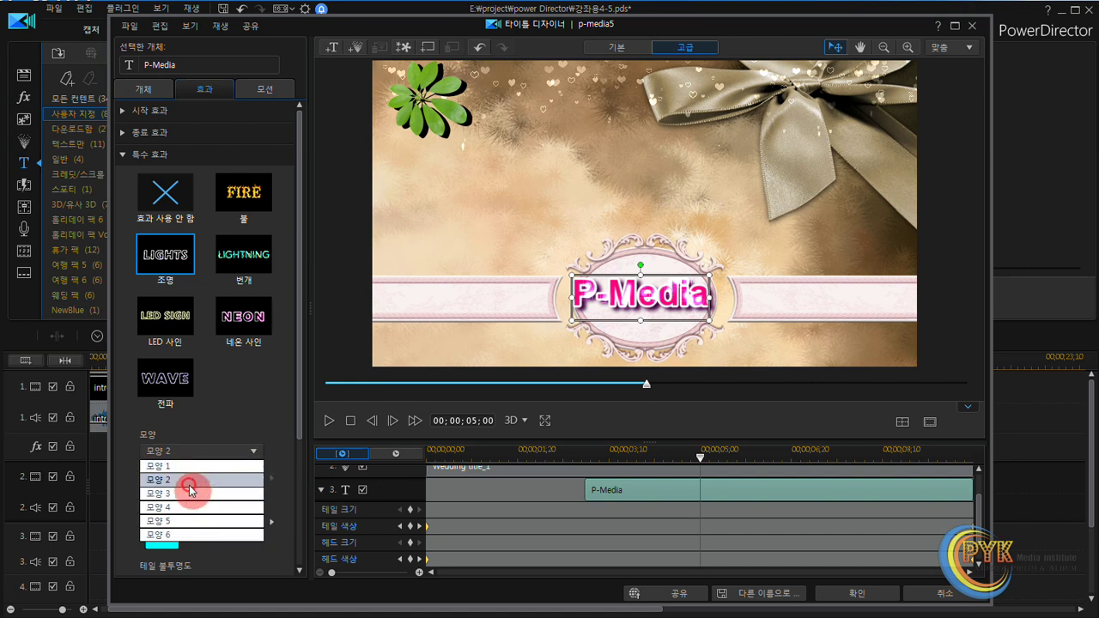
{"action": "left_click", "coordinate": [190, 482]}
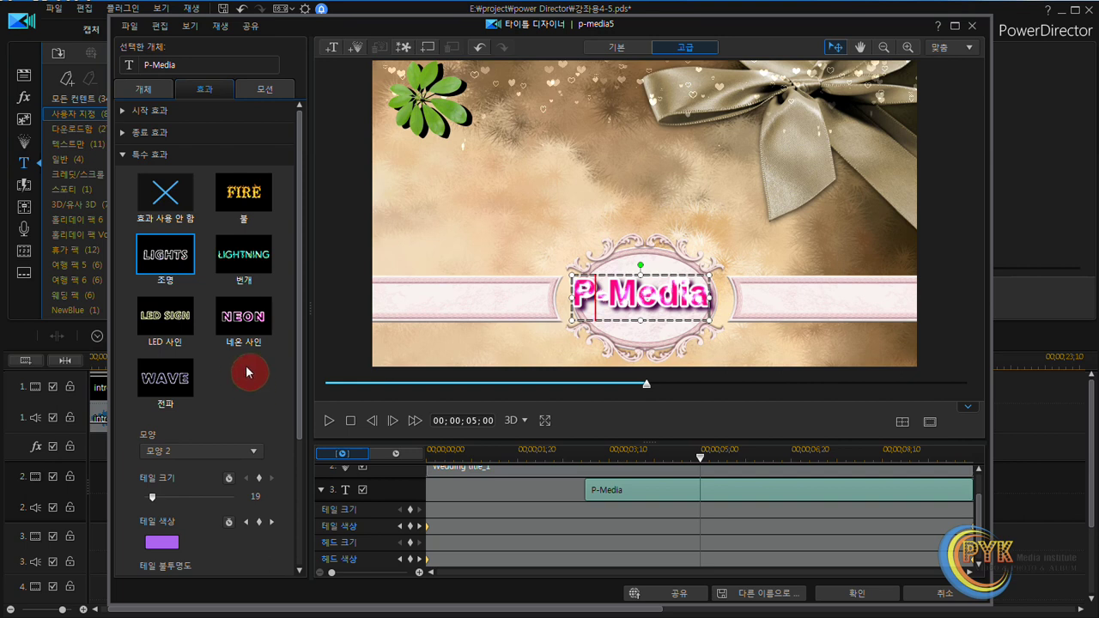
Examine the motion path (경로) presets available for the P-Media text and return the title preview to its start
{"action": "left_click", "coordinate": [268, 89]}
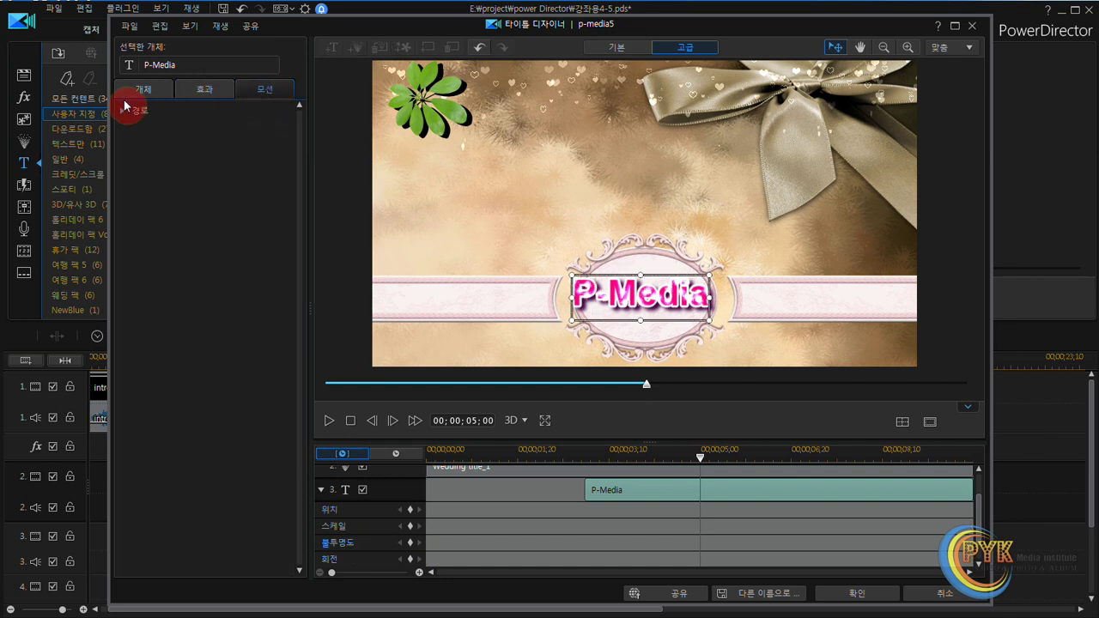
{"action": "left_click", "coordinate": [124, 110]}
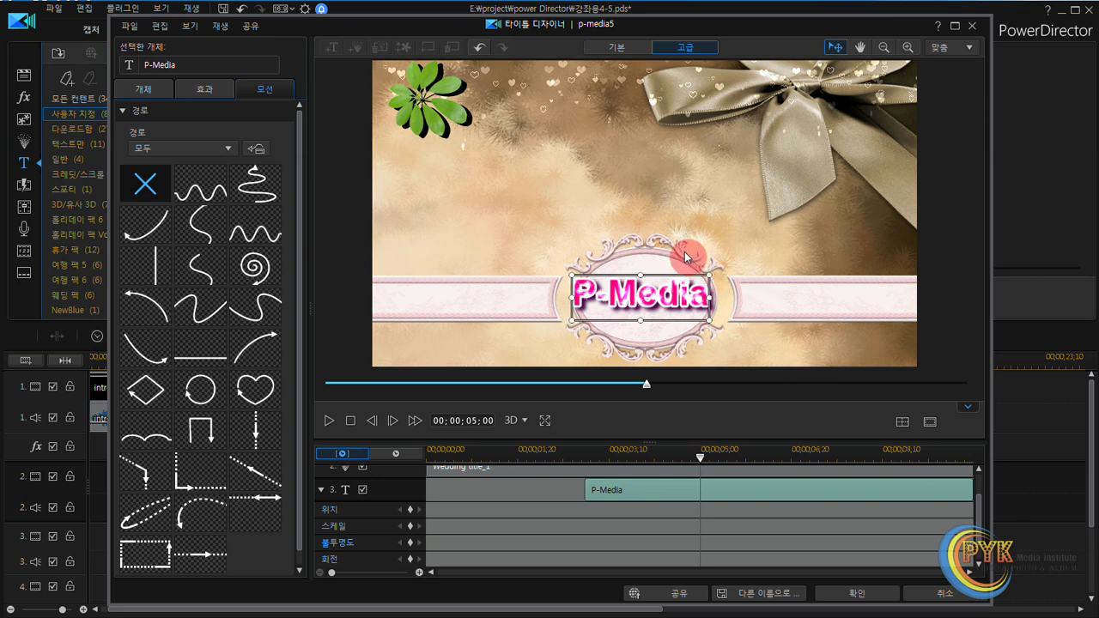
{"action": "left_click", "coordinate": [259, 182]}
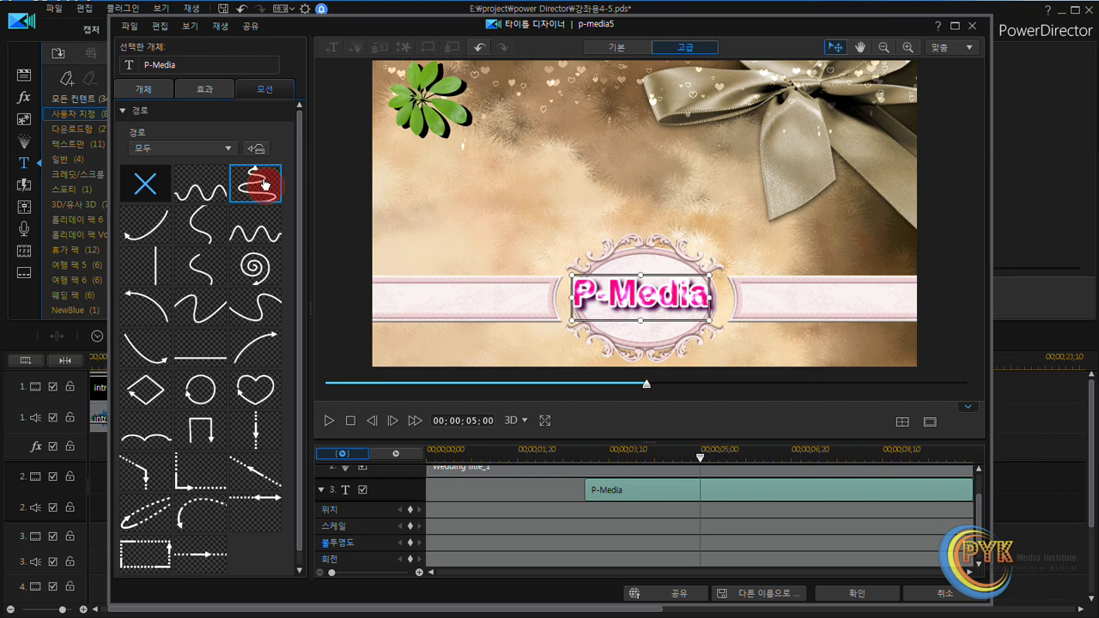
{"action": "left_click", "coordinate": [225, 176]}
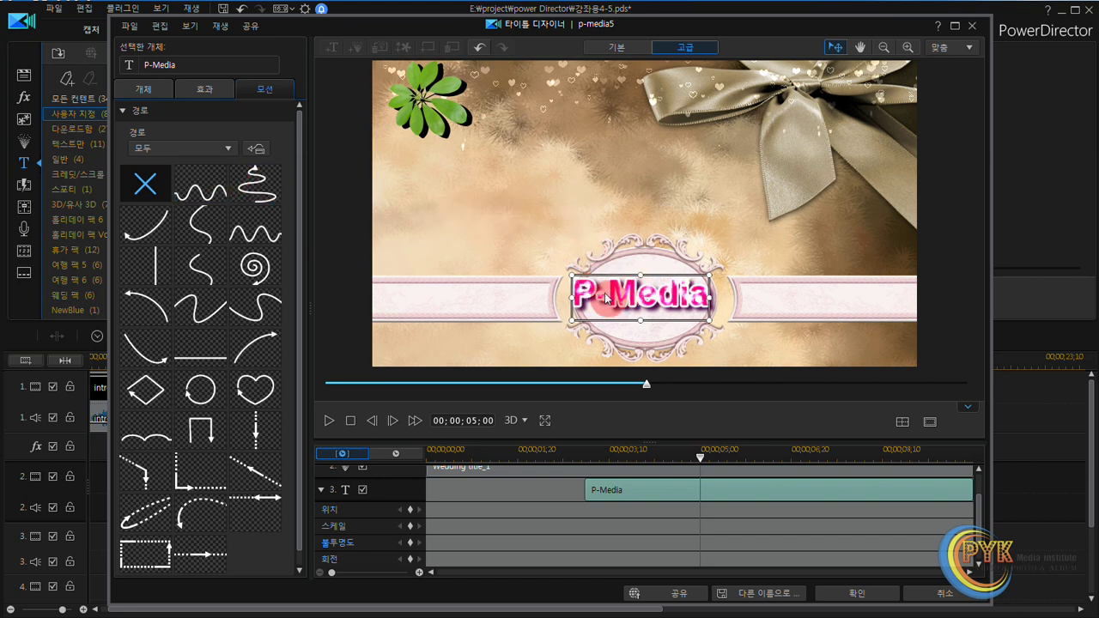
{"action": "left_click", "coordinate": [646, 295]}
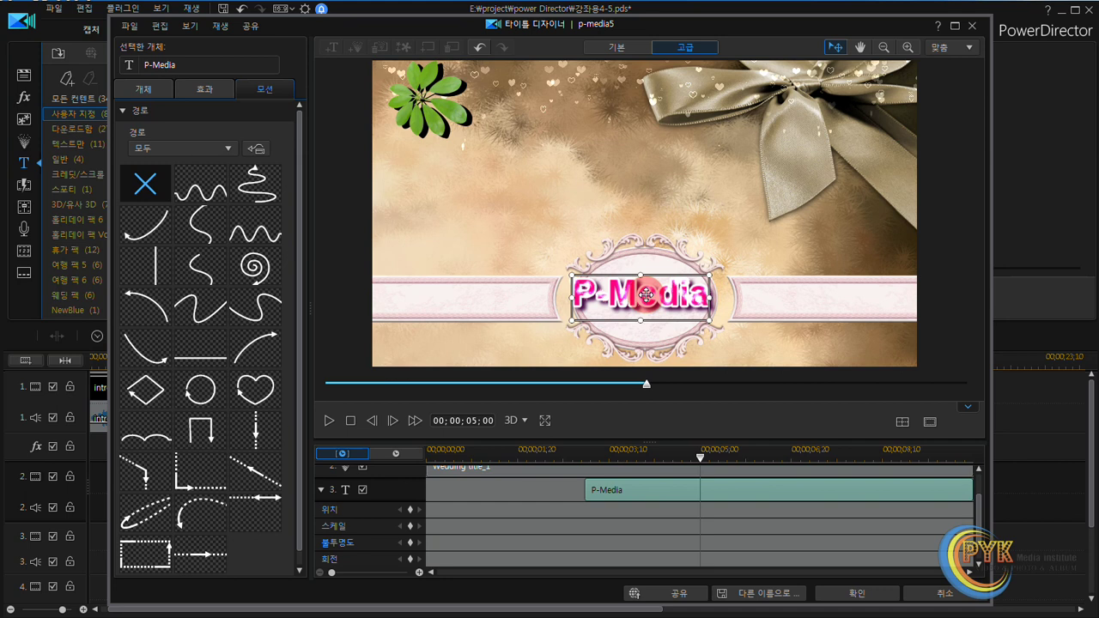
{"action": "left_click", "coordinate": [350, 421]}
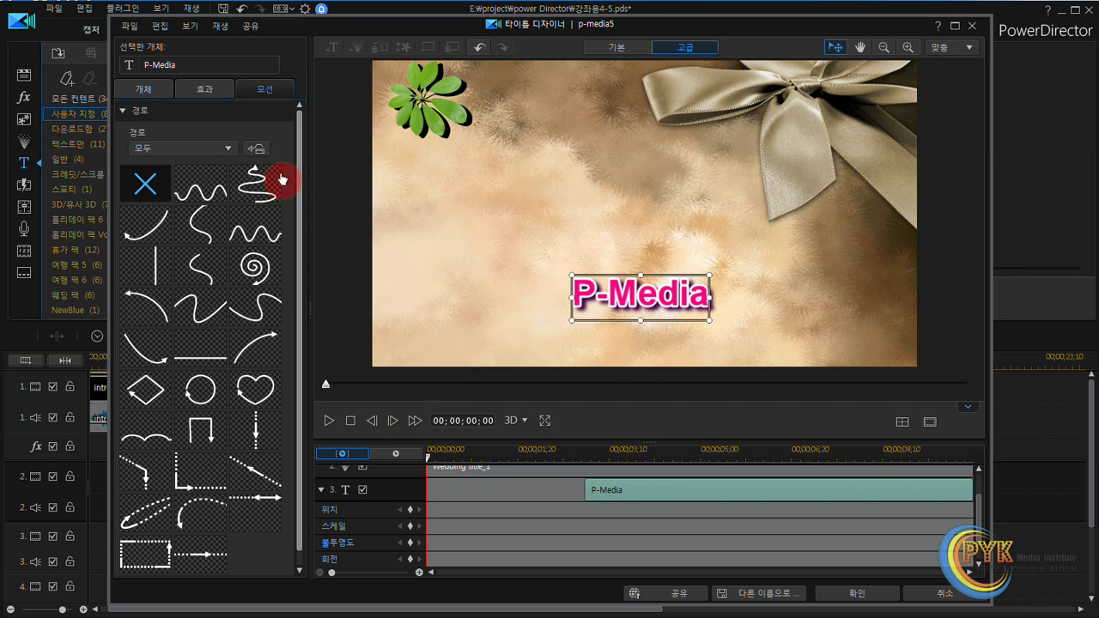
Return to the P-Media text's object settings, accept the title edits and close the Title Designer
{"action": "left_click", "coordinate": [153, 91]}
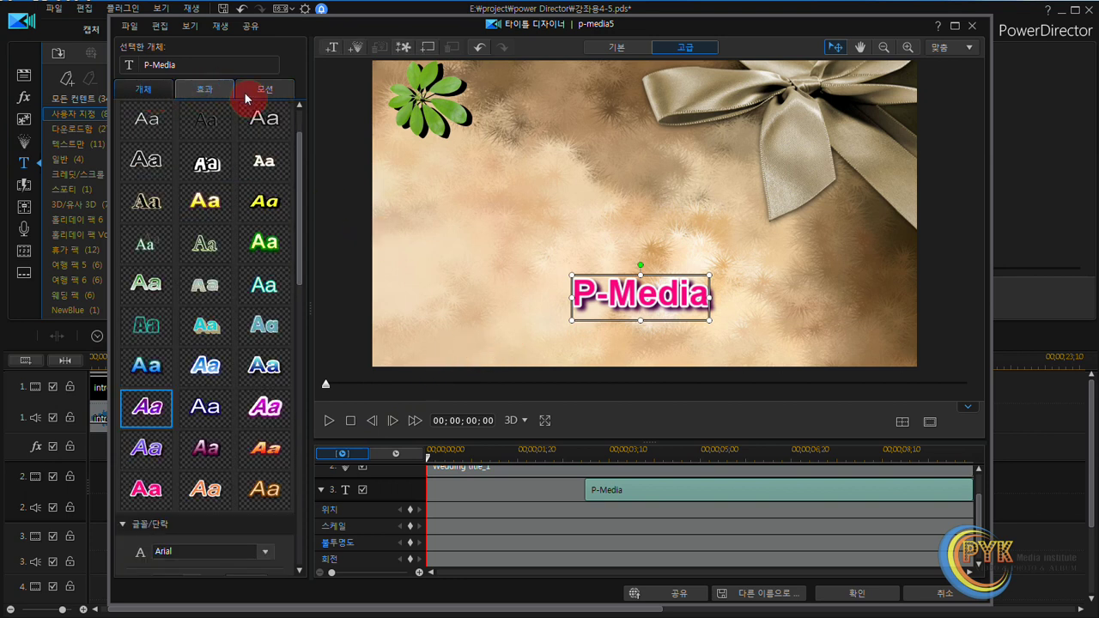
{"action": "left_click", "coordinate": [330, 55]}
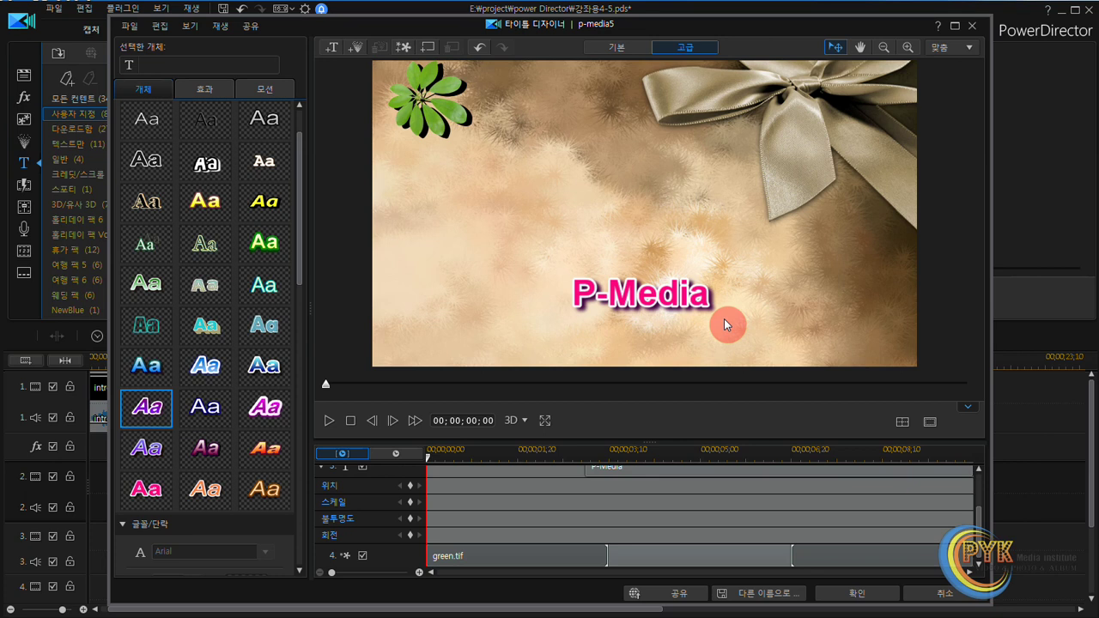
{"action": "left_click", "coordinate": [854, 592]}
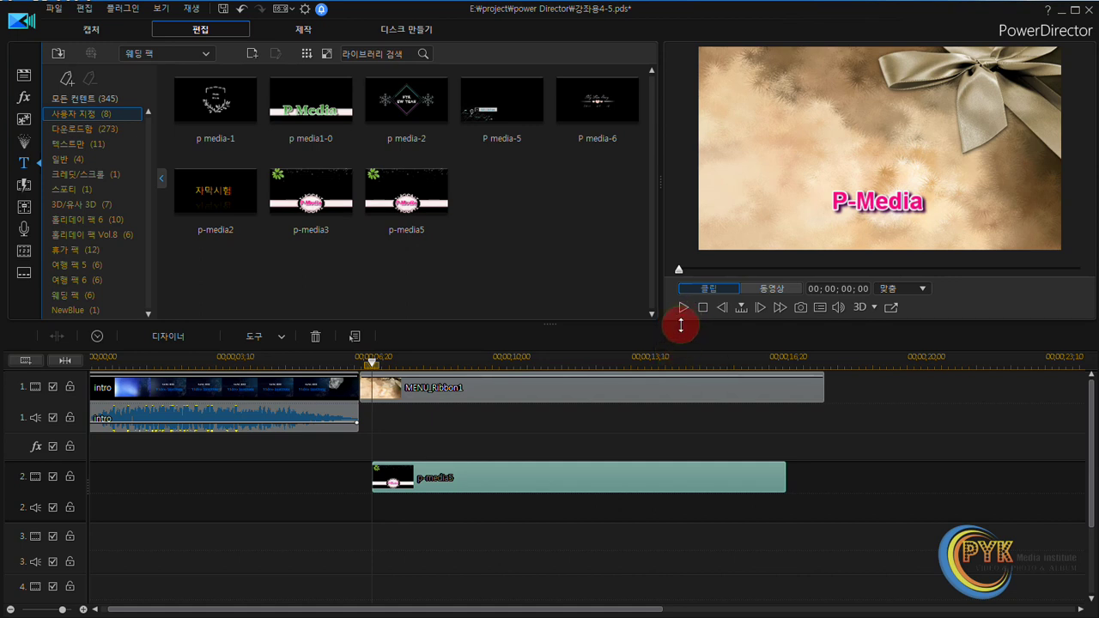
Enlarge the preview area and play the edited title clip from its start
{"action": "left_click_drag", "start_coordinate": [681, 408], "coordinate": [680, 409]}
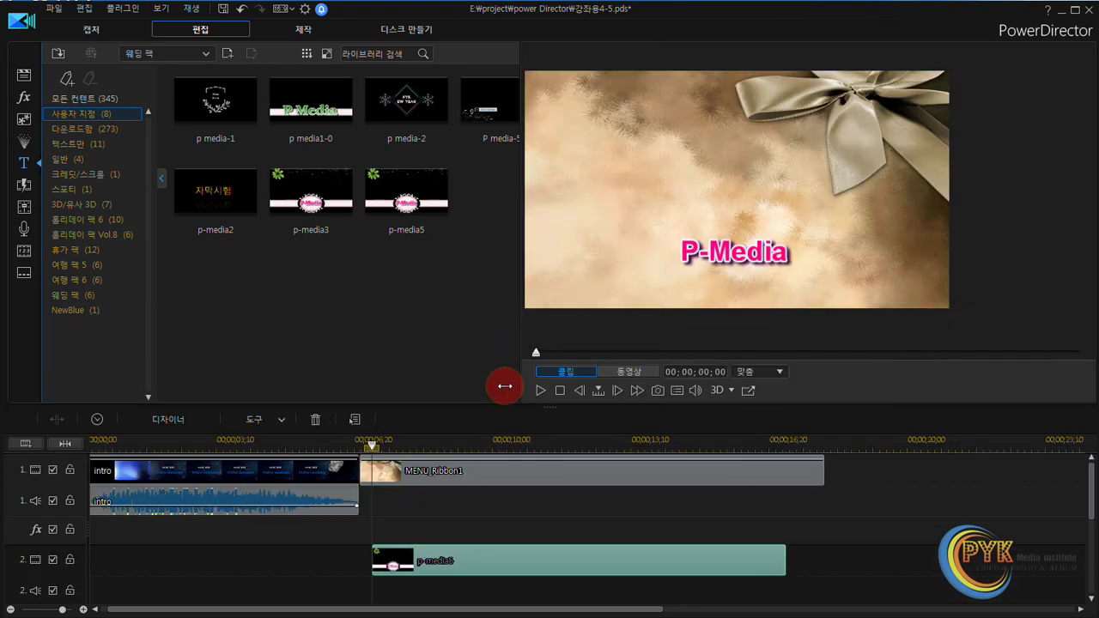
{"action": "left_click", "coordinate": [540, 390]}
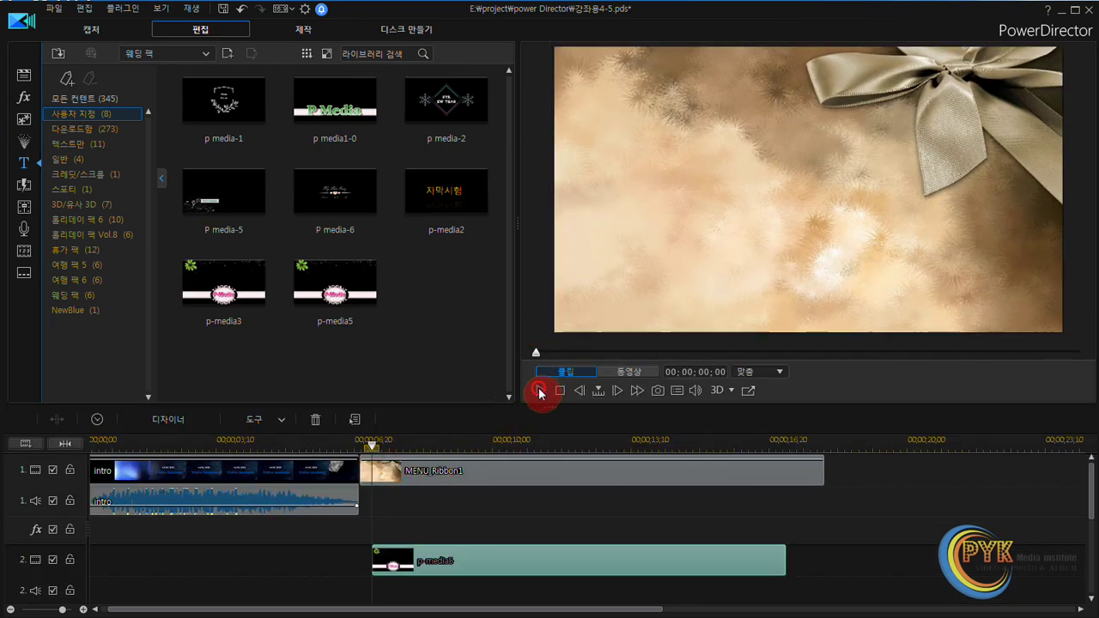